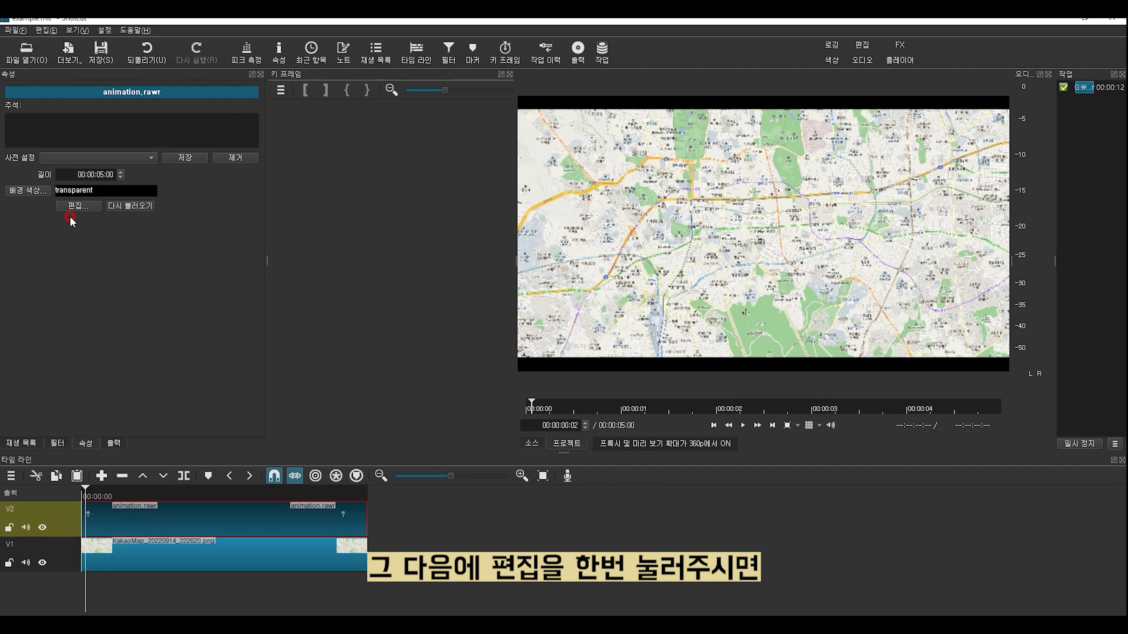
Step: Open animation.rawr in Glaxnimate over the Seoul map frame, zoom the canvas, then open Shotcut's Settings menu
click(85, 203)
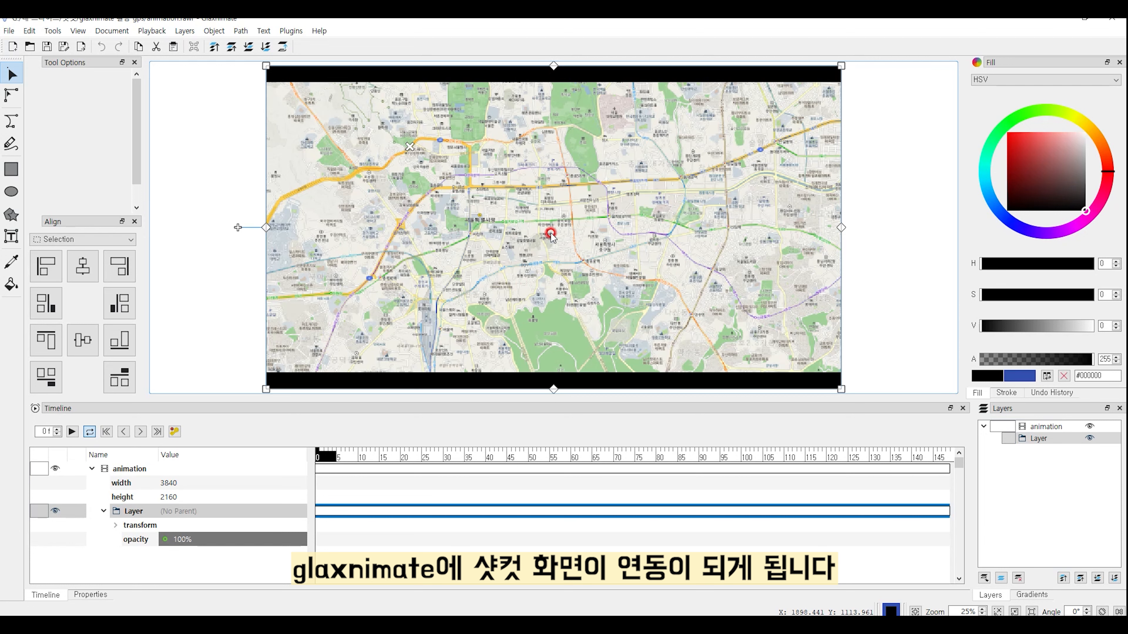
click(470, 168)
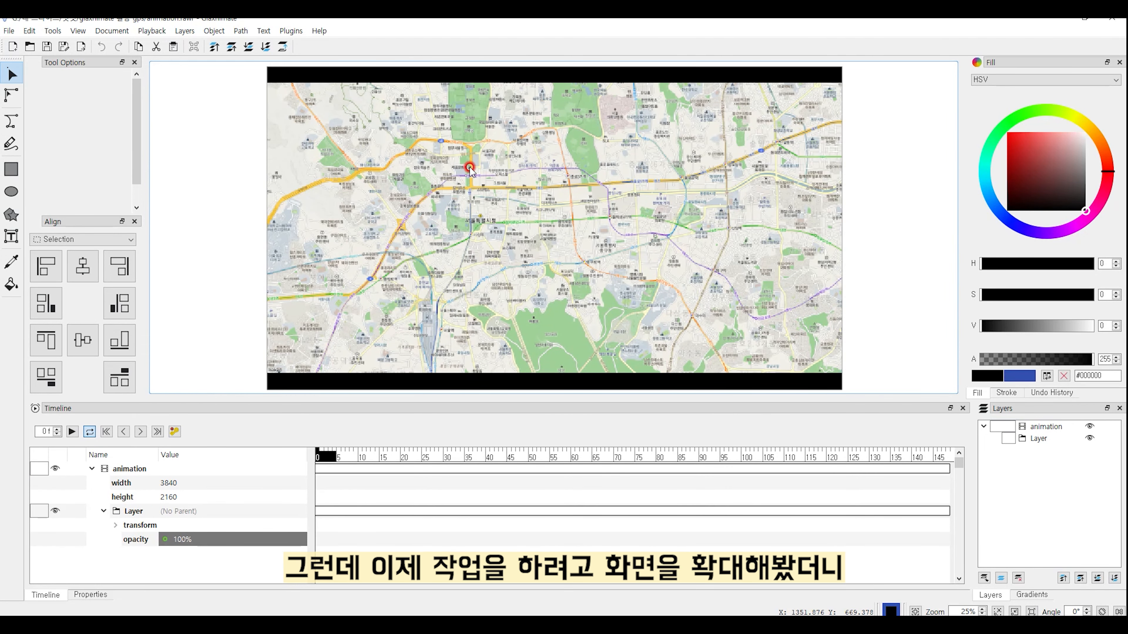
scroll(470, 169, up, 5)
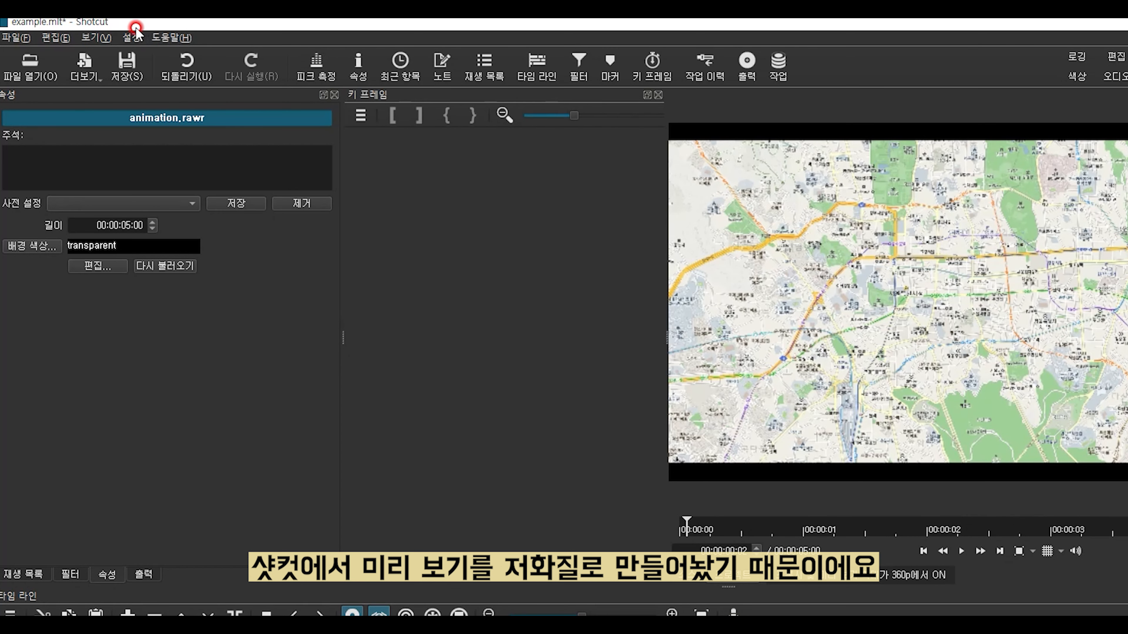
click(136, 38)
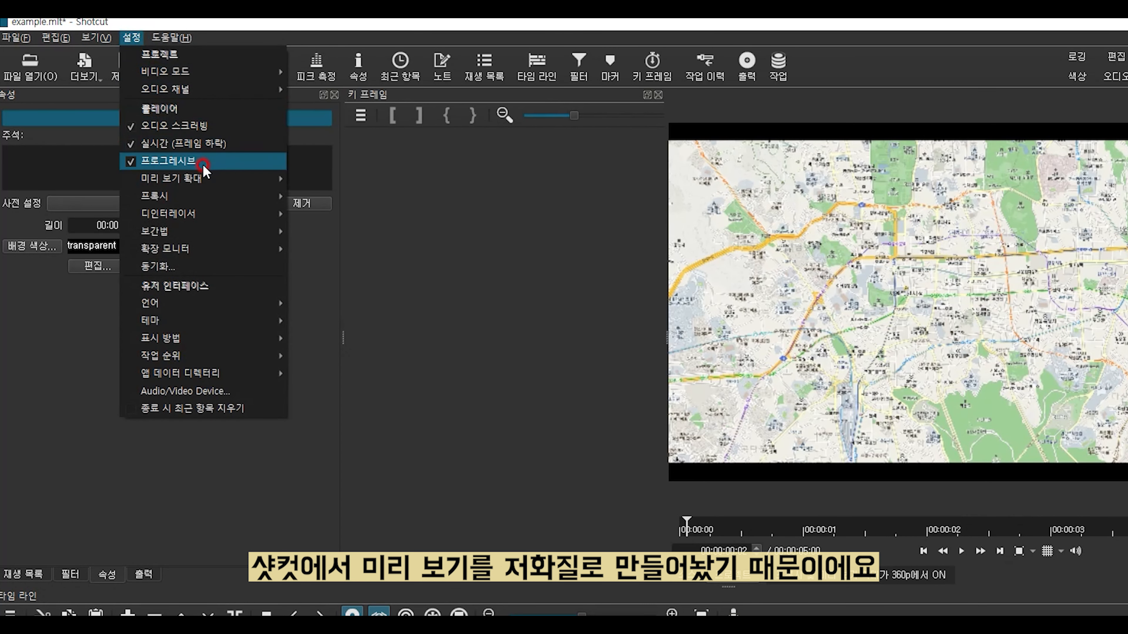
Step: Set Shotcut's preview scaling to None and reopen the animation clip in Glaxnimate
mouse_move(214, 179)
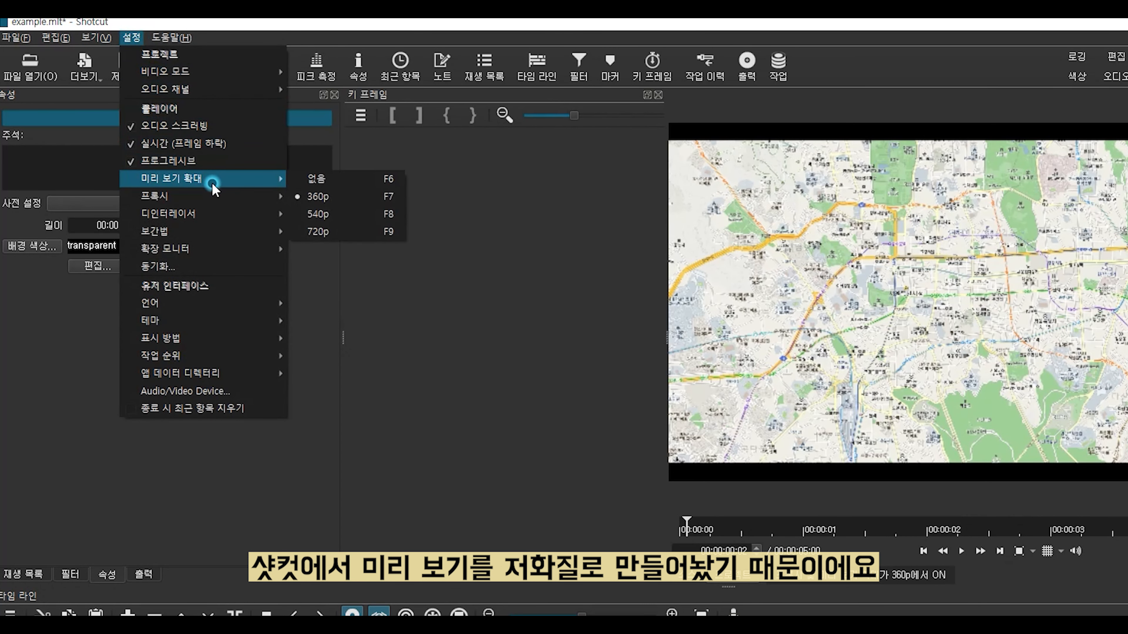
click(338, 180)
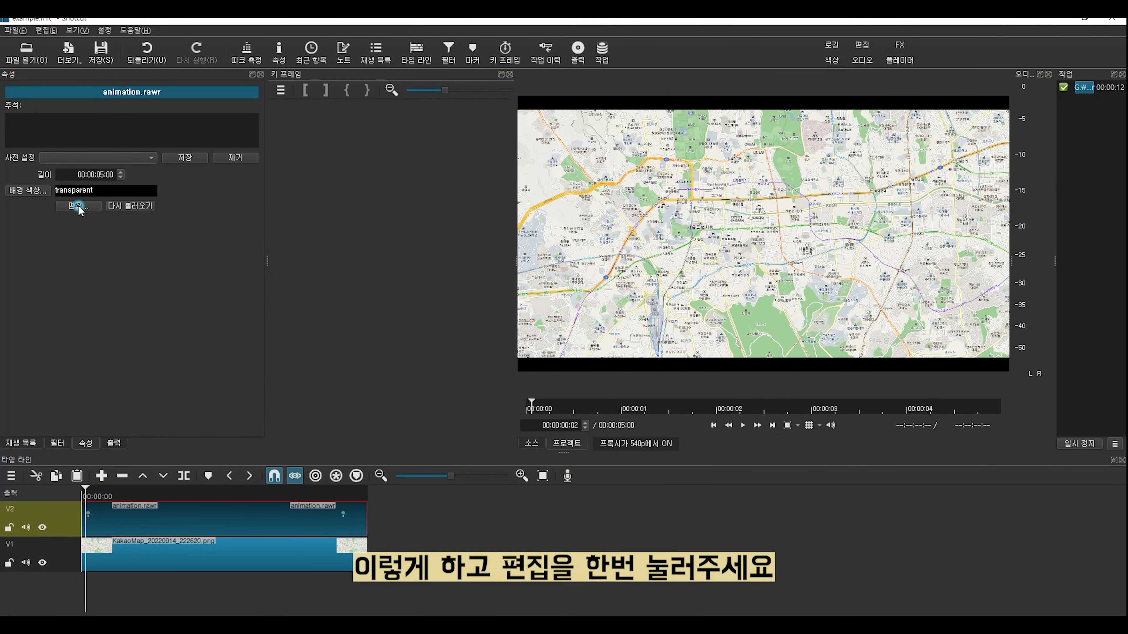
click(78, 206)
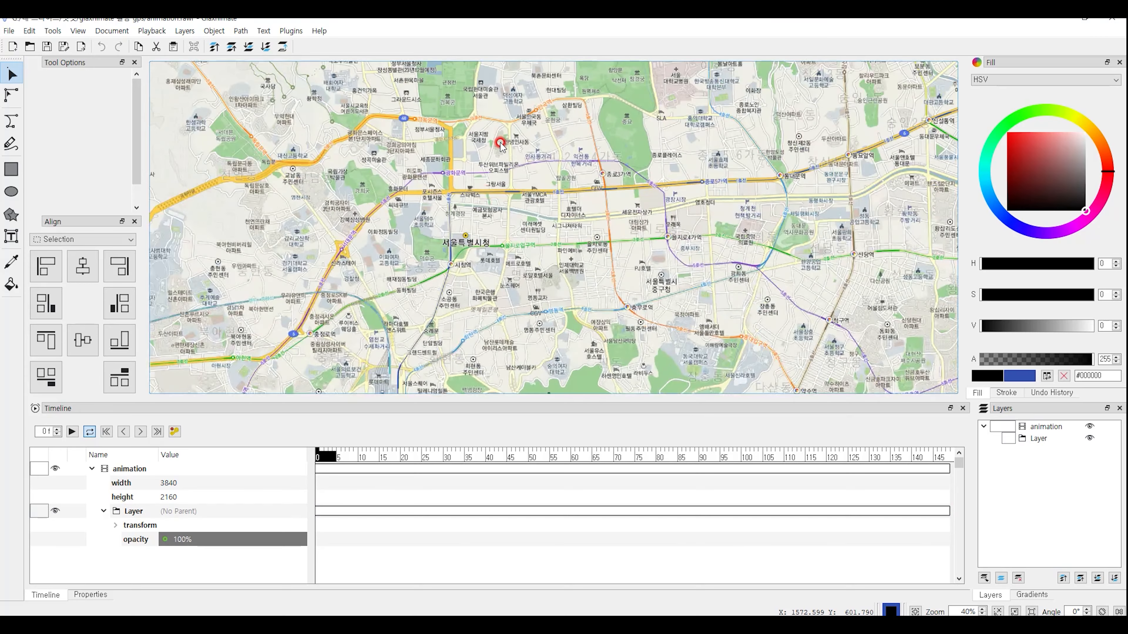
Step: Zoom in to confirm the map text stays crisp, zoom back to 32%, and pick Draw Bezier
scroll(502, 162, up, 5)
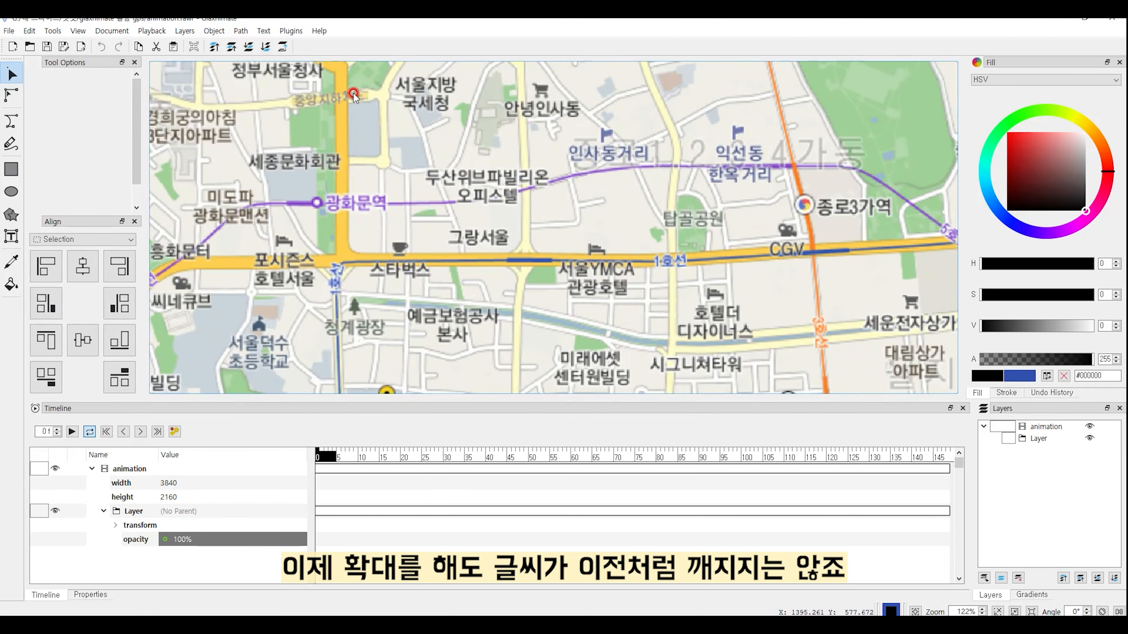
scroll(353, 93, down, 4)
scroll(354, 93, down, 3)
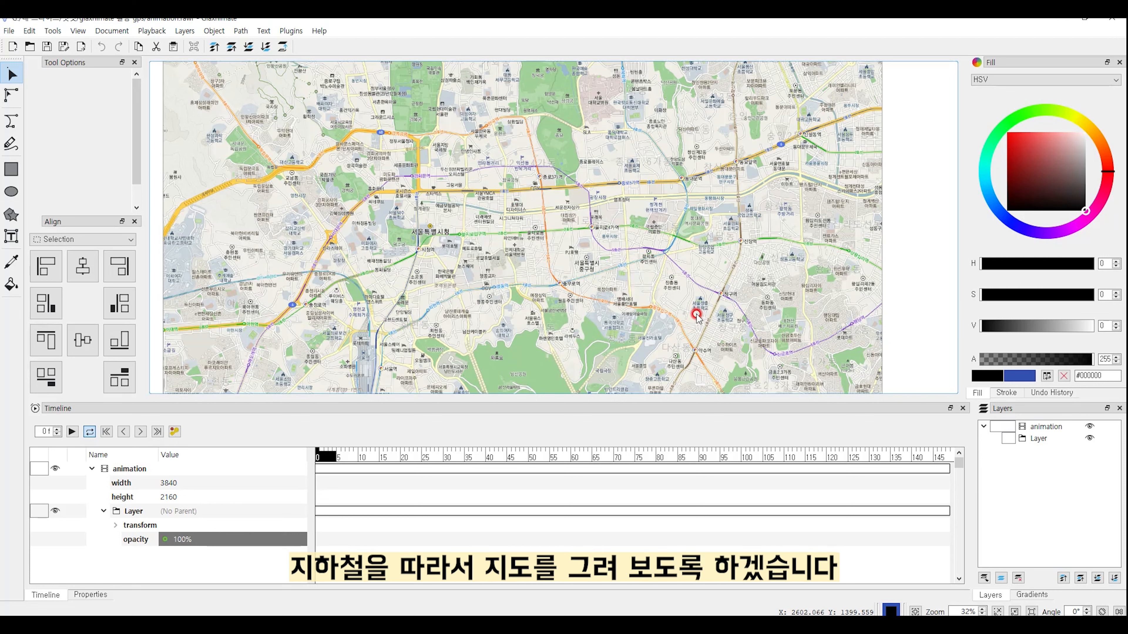
click(13, 122)
Step: Draw a grouped blue Bezier route of seven points from Gyeongbokgung Station to near Yaksu
click(66, 108)
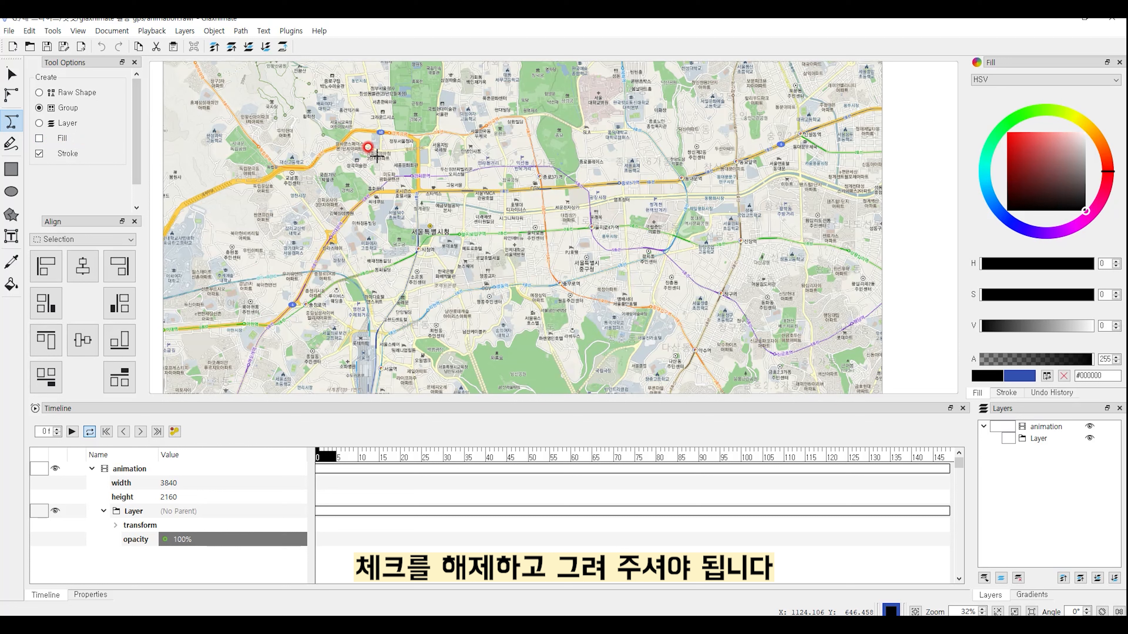
click(387, 135)
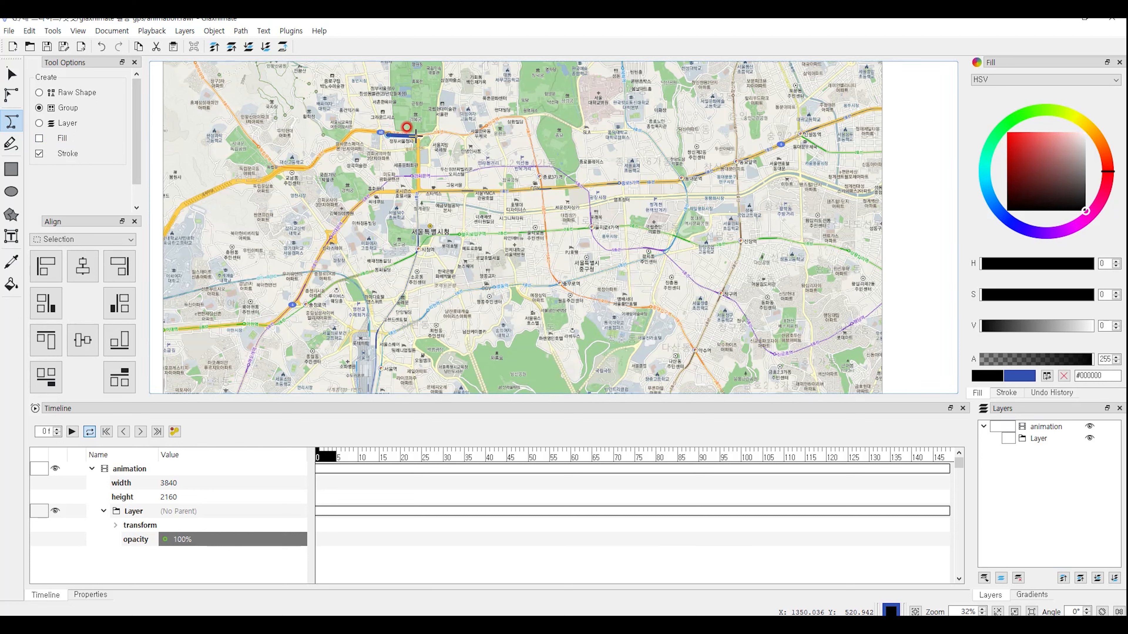
click(446, 129)
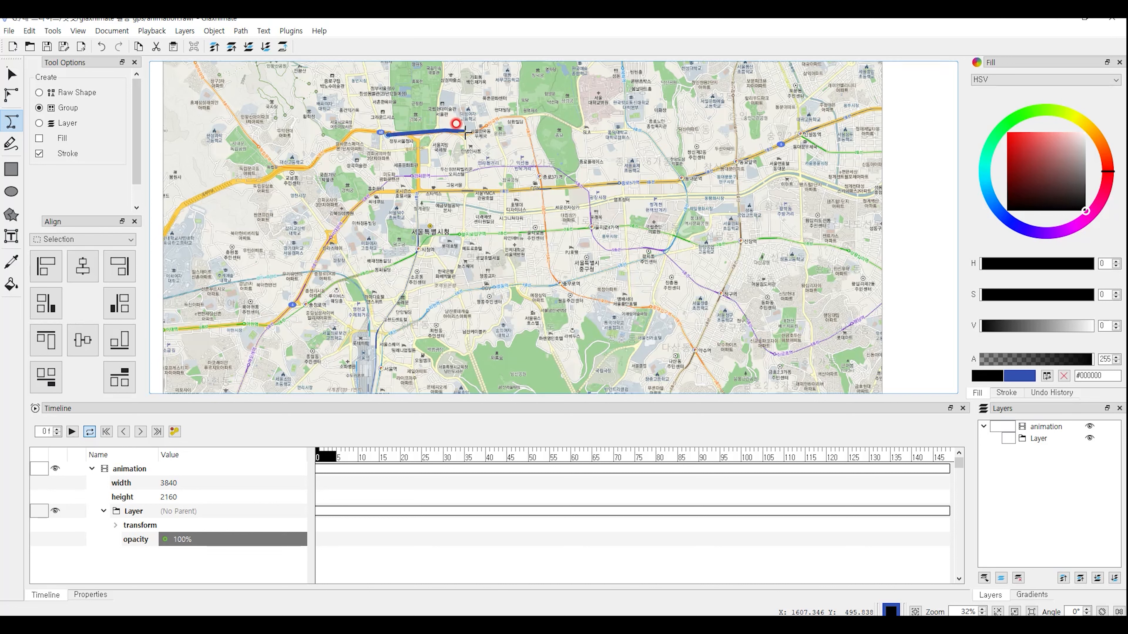
click(466, 134)
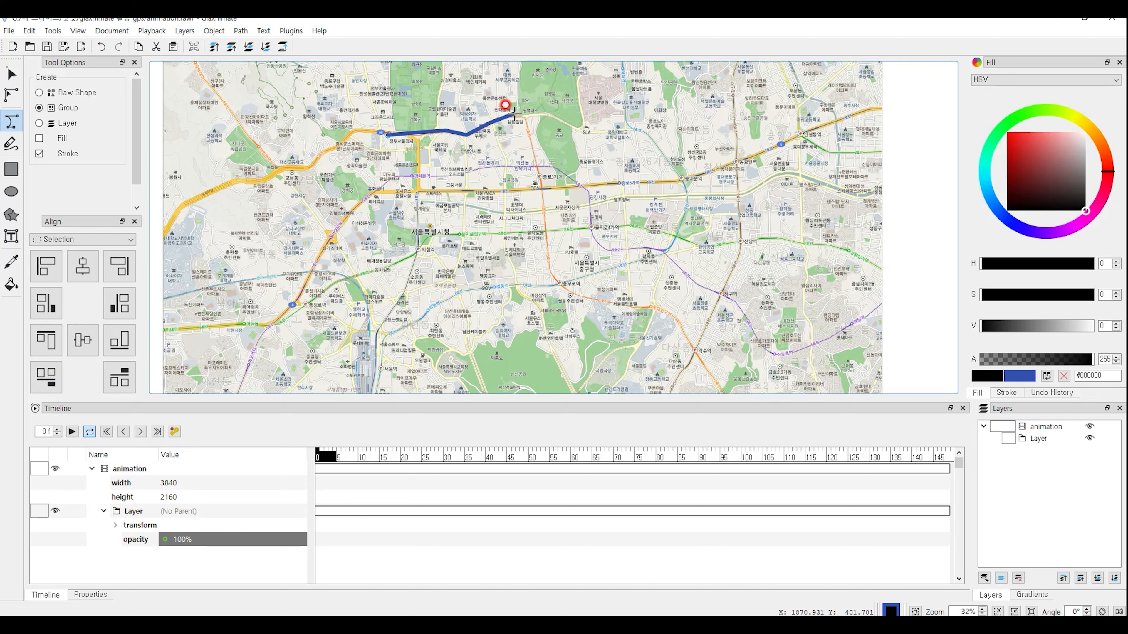
click(524, 116)
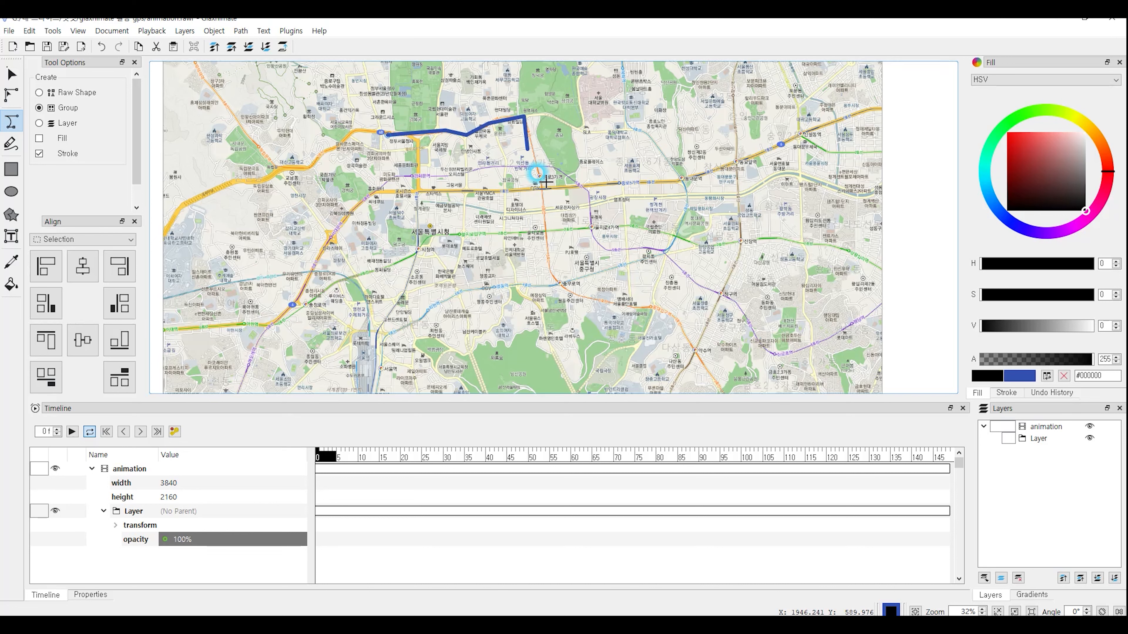
click(561, 288)
click(655, 306)
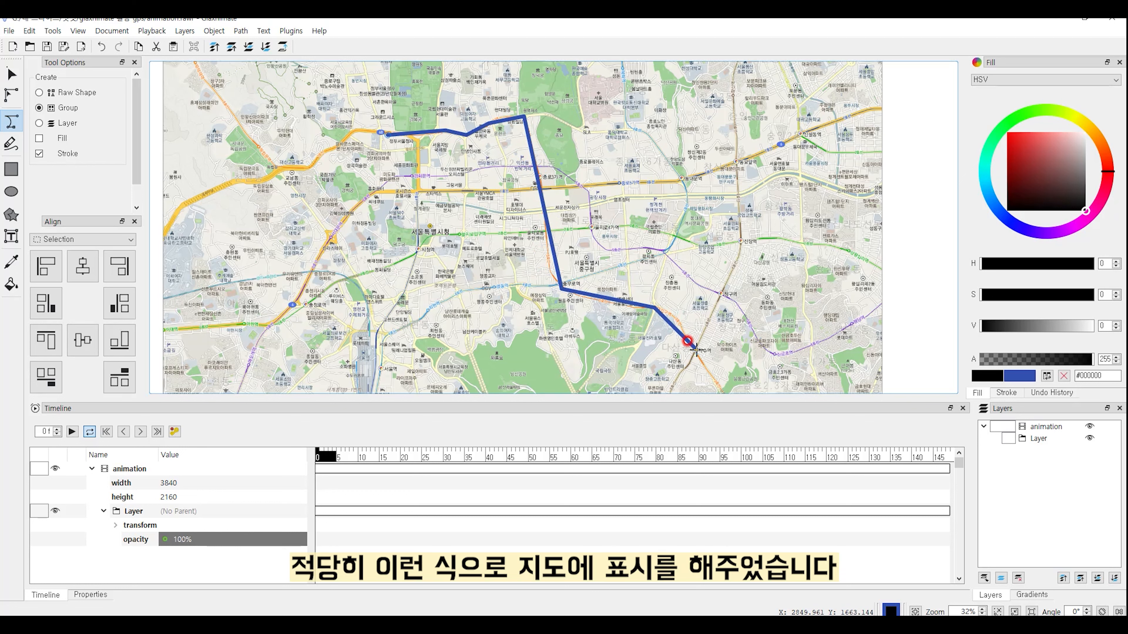
click(697, 350)
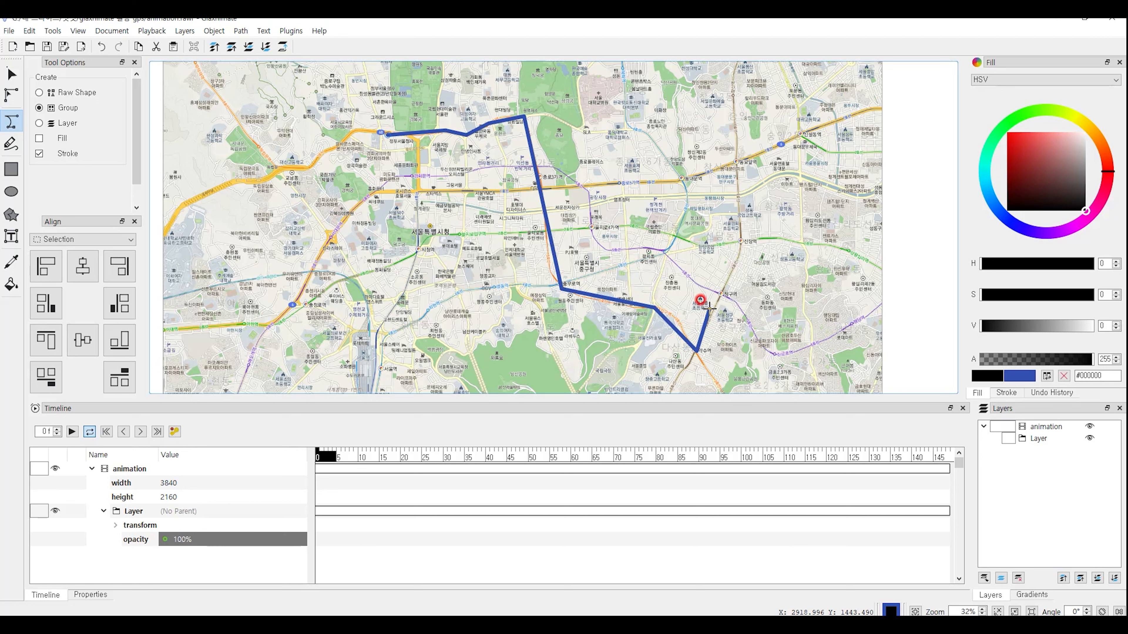
key(Return)
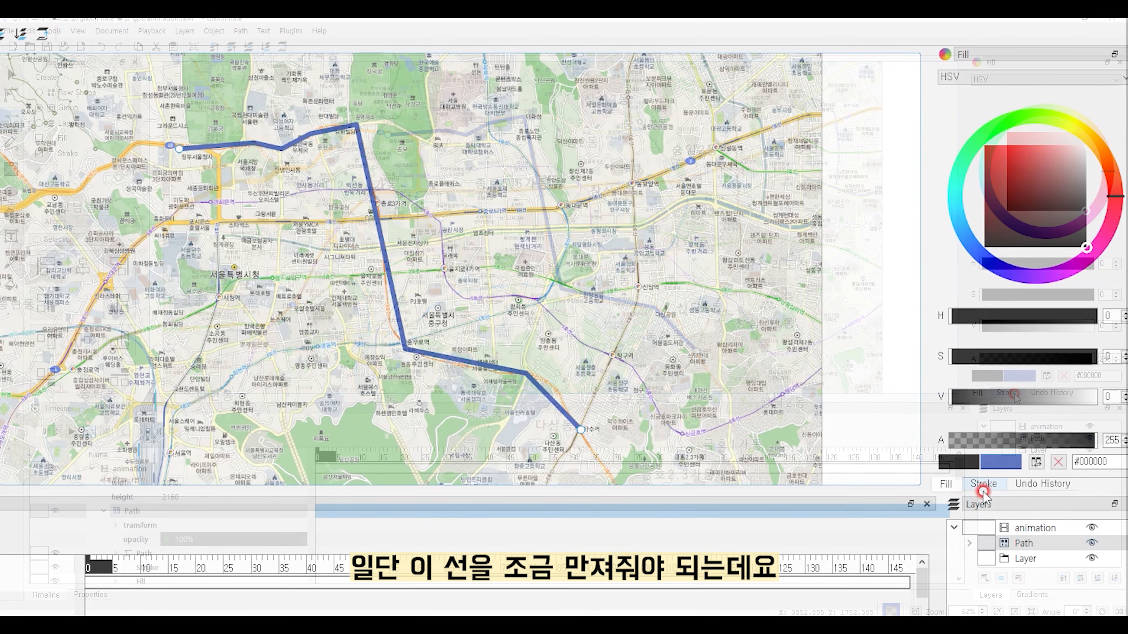
Step: Set the route's stroke width to 20 in the Stroke panel
click(1014, 393)
click(981, 87)
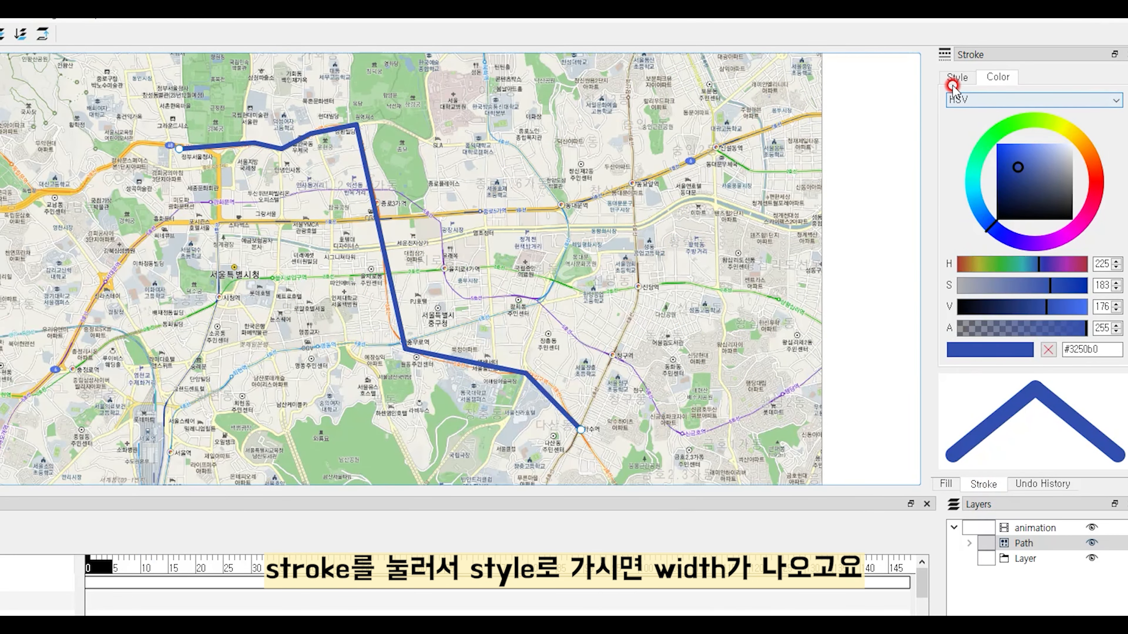
click(956, 81)
scroll(991, 99, down, 3)
scroll(985, 88, up, 3)
click(1013, 100)
mouse_move(1014, 99)
mouse_down()
mouse_move(912, 104)
mouse_move(811, 85)
mouse_up()
text(50)
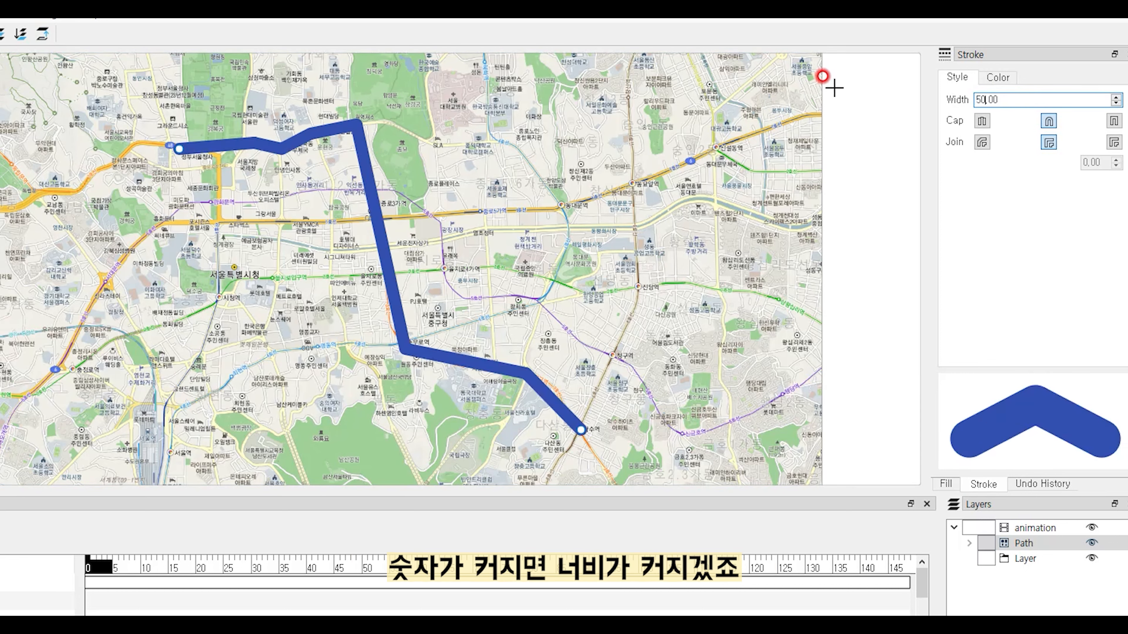
key(Return)
text(20)
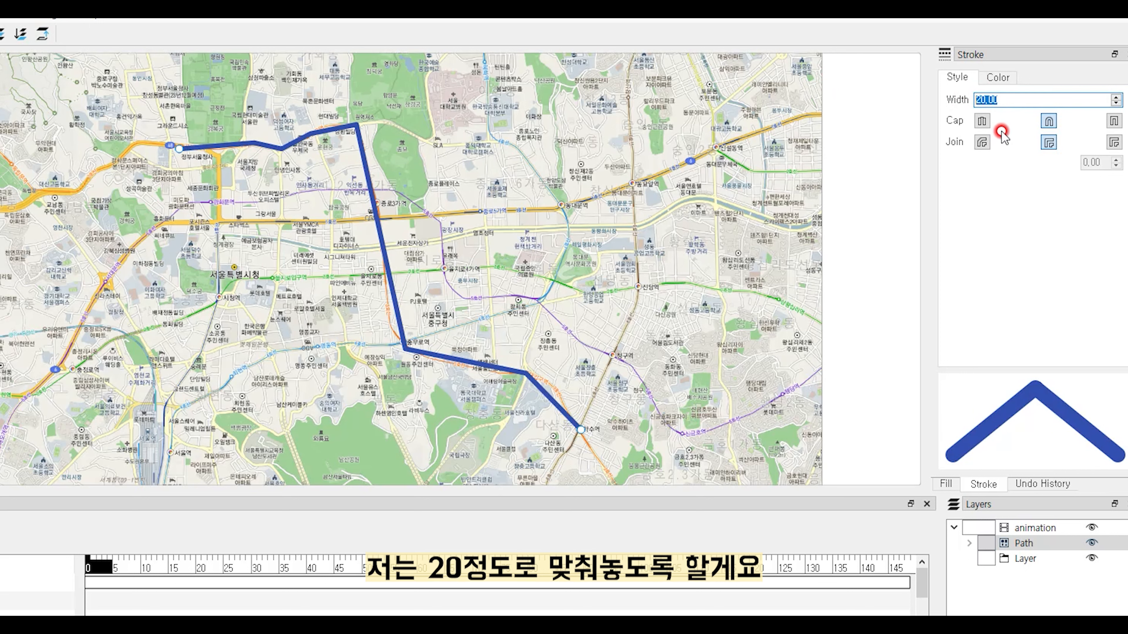
Step: Keep round caps after testing flat ones, and give the route Round Join corners
click(982, 122)
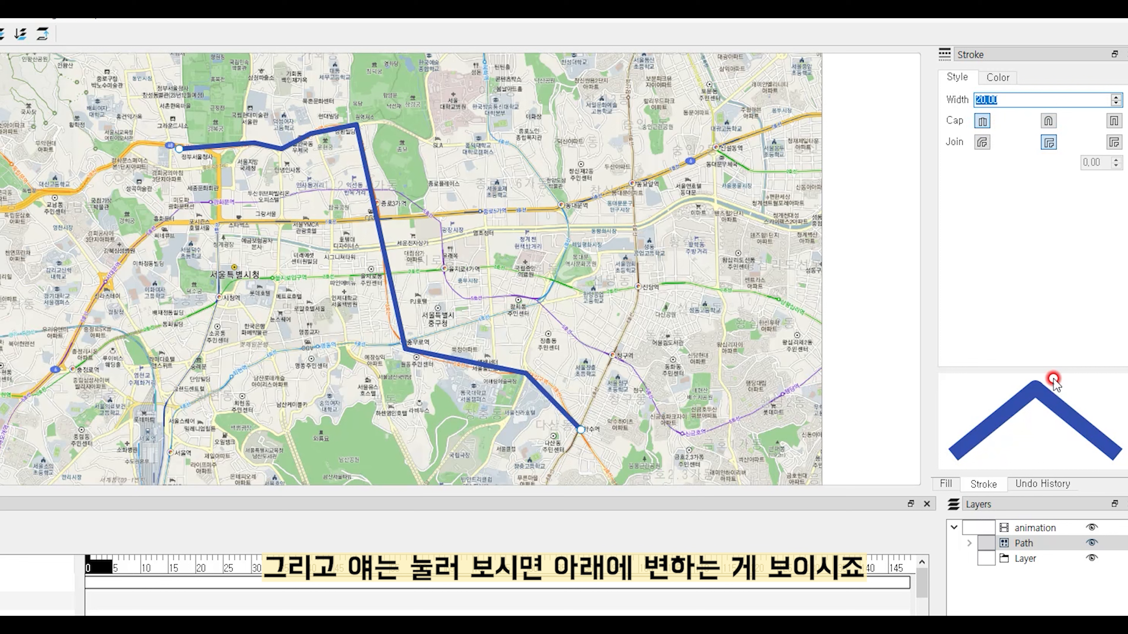
click(1049, 120)
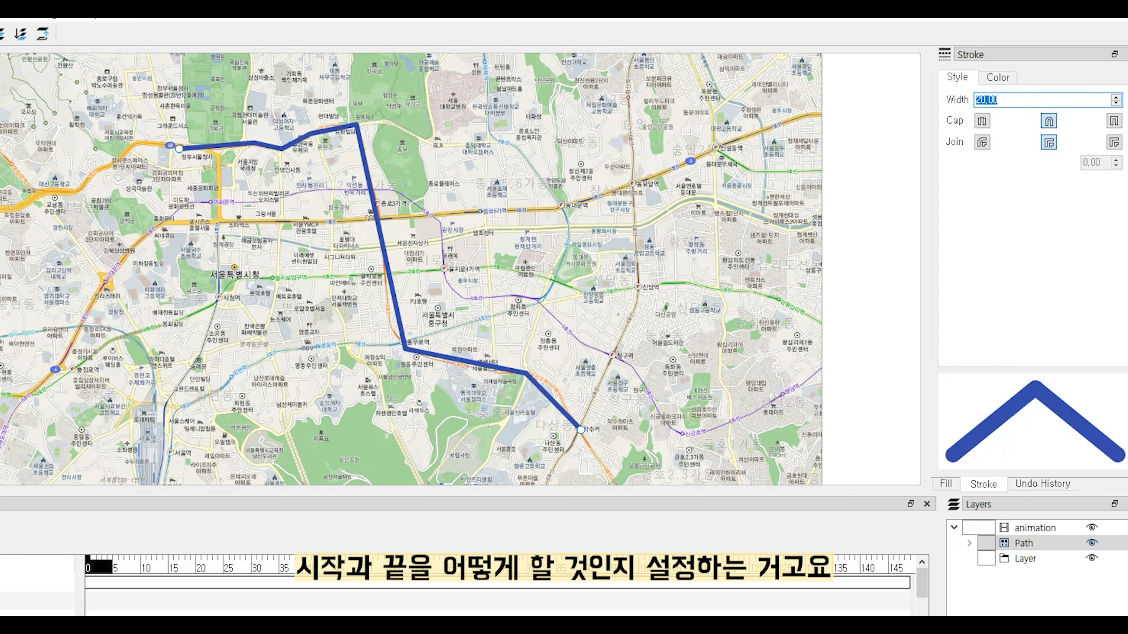
click(983, 121)
click(1049, 120)
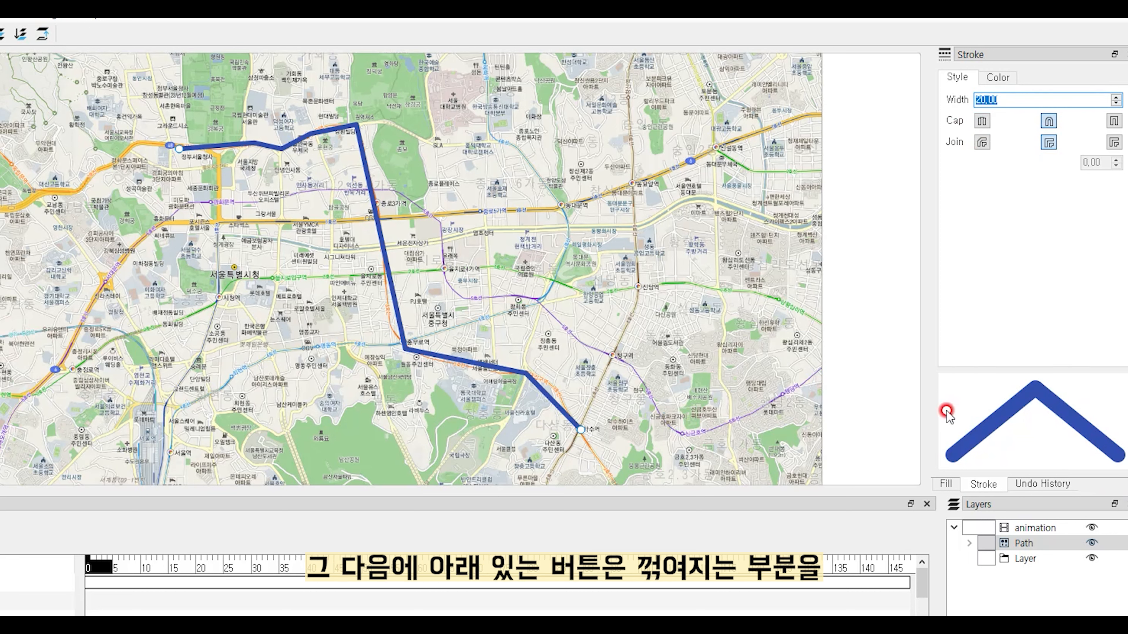
click(983, 142)
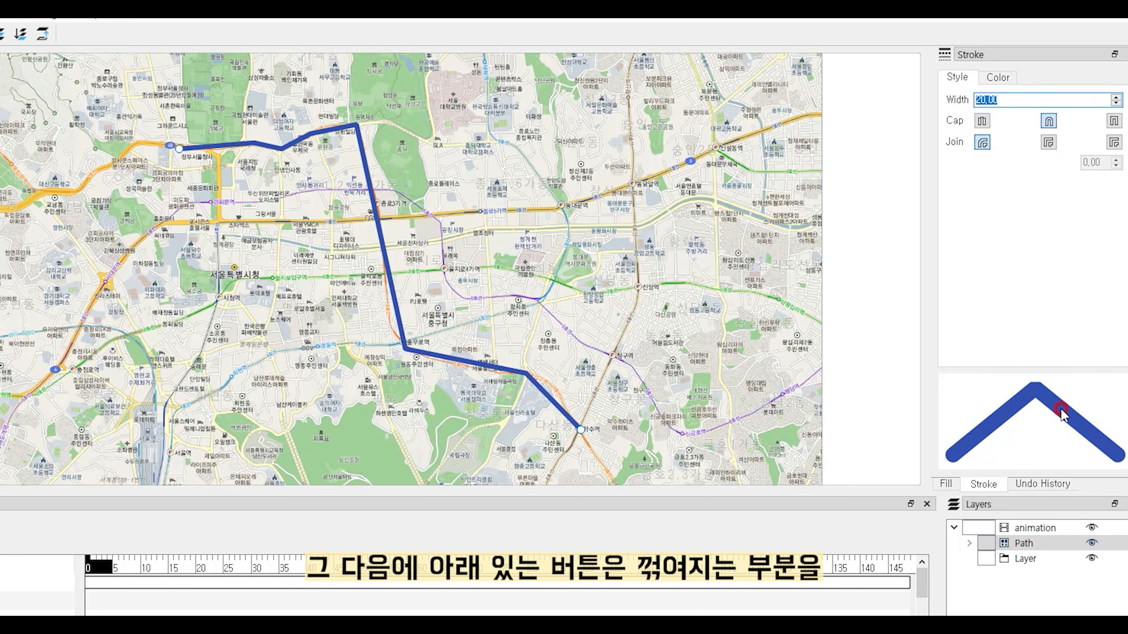
click(1114, 142)
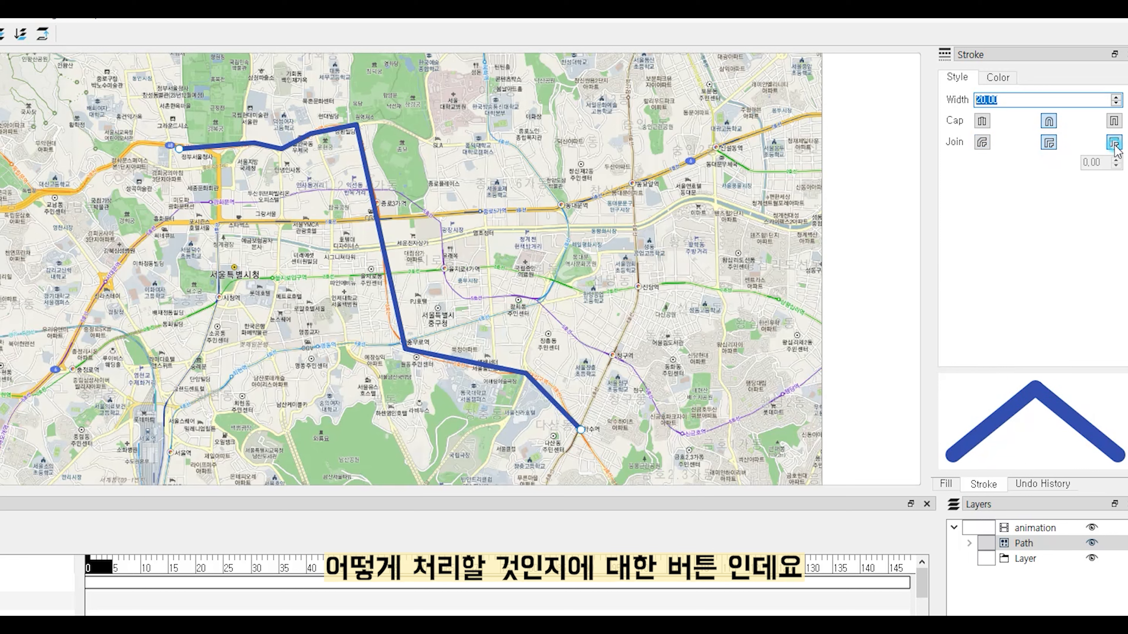
click(1047, 142)
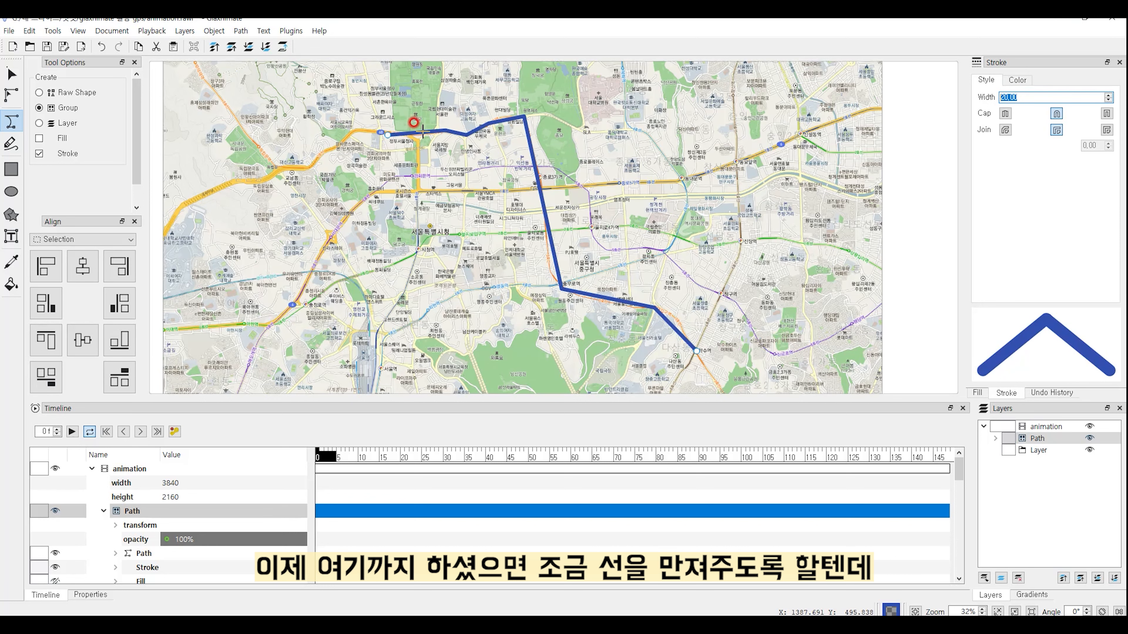
scroll(414, 129, up, 6)
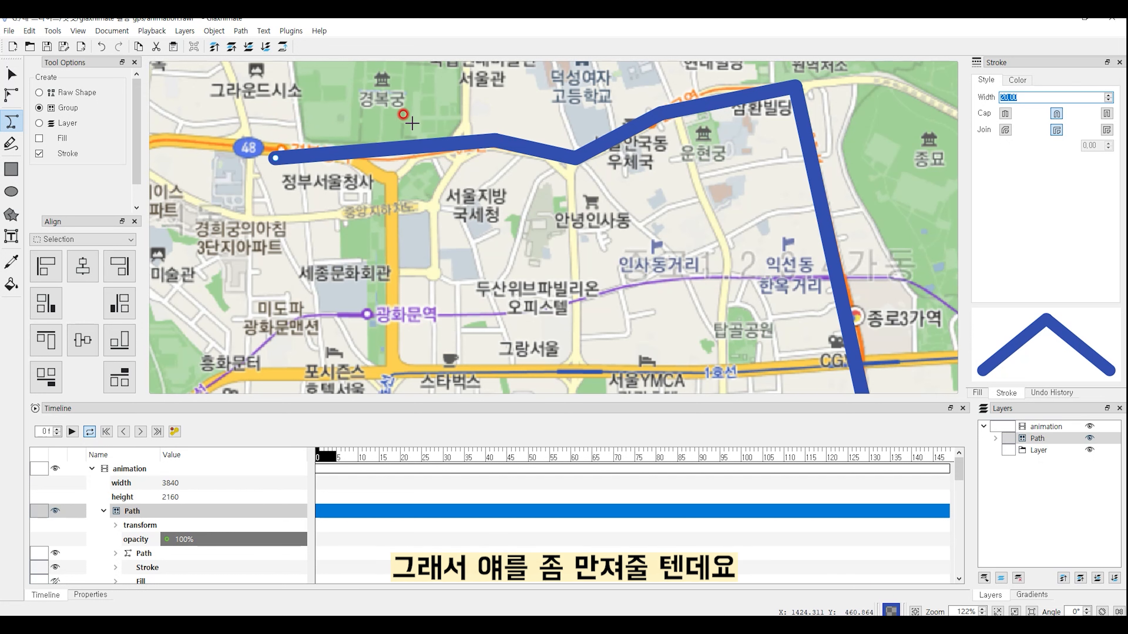
Step: With Edit Nodes, drag the route's first three nodes onto the roads
click(11, 96)
drag(276, 158, 281, 152)
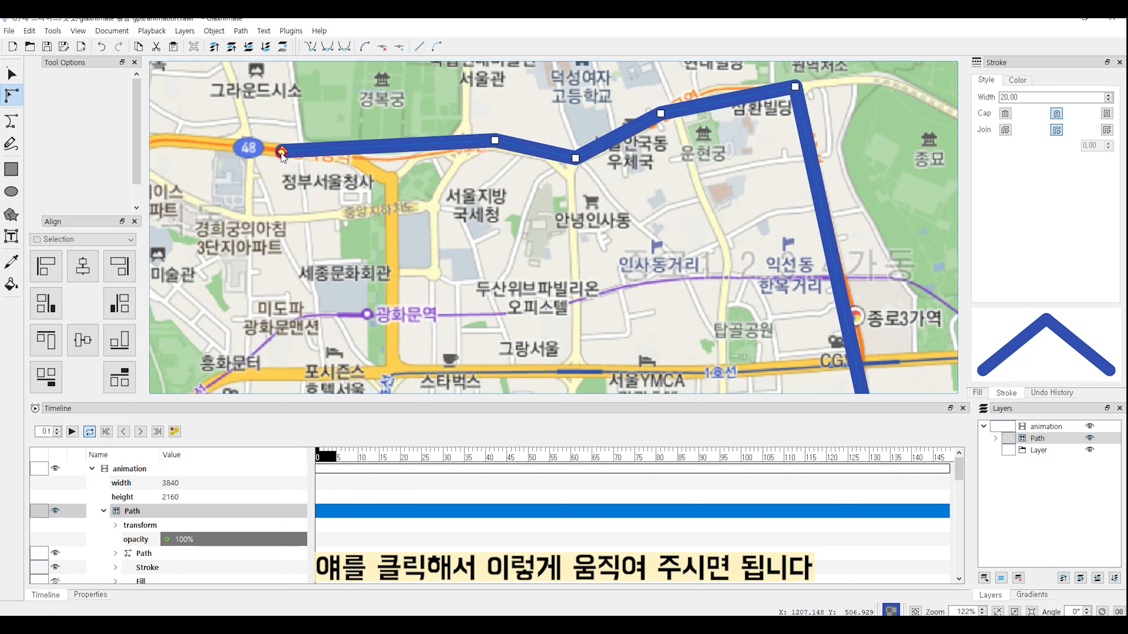
drag(495, 142, 471, 149)
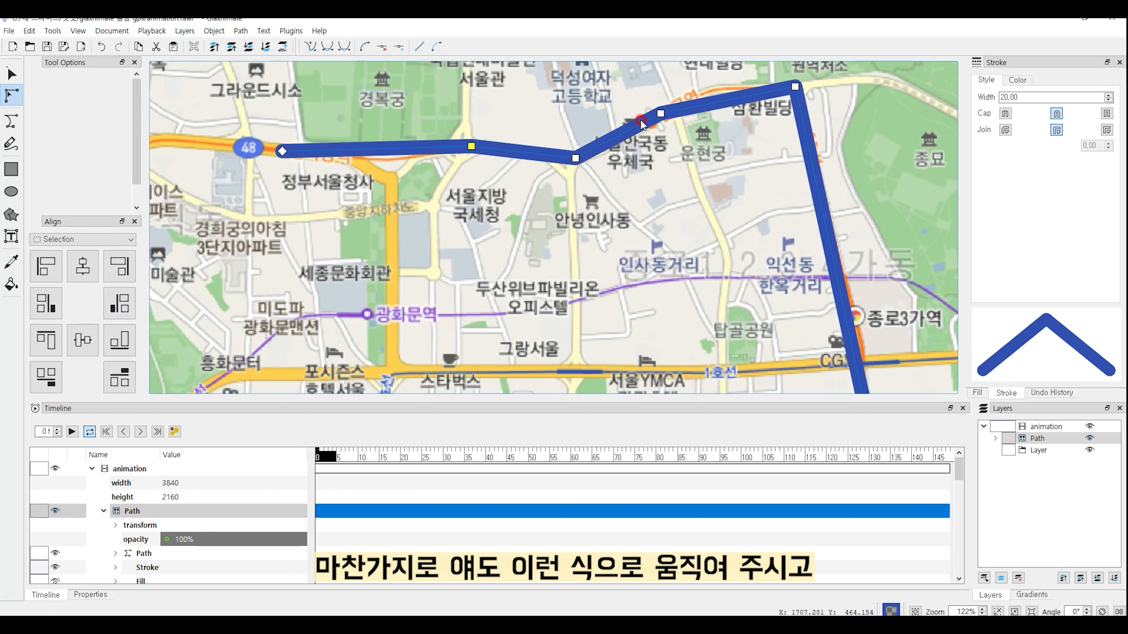
drag(661, 114, 719, 91)
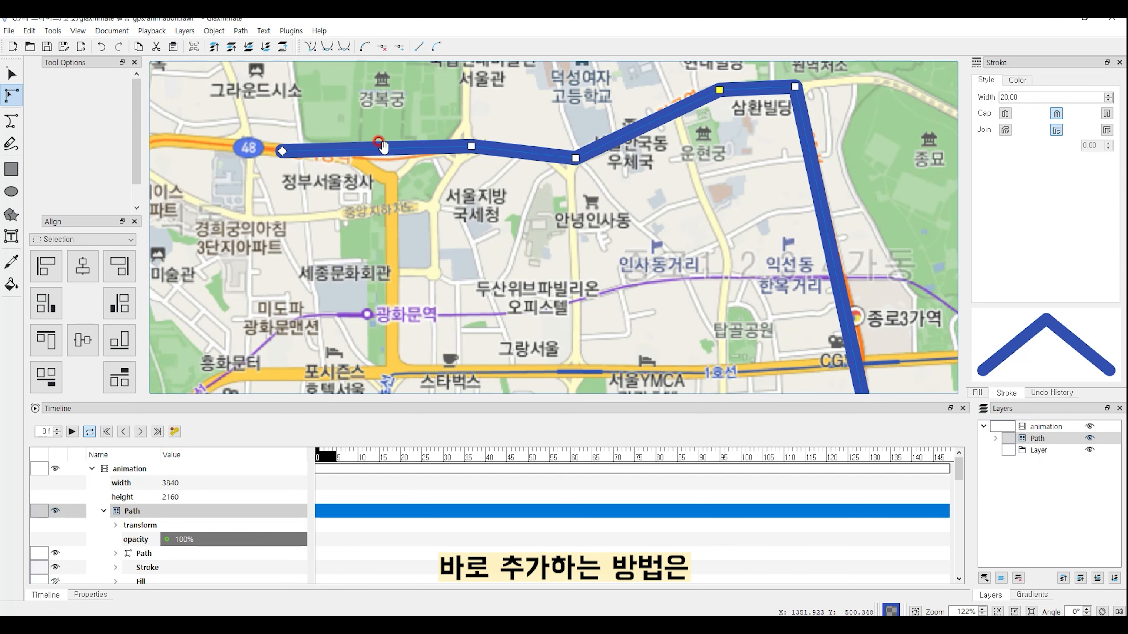
Step: Insert a node on the route's first segment and pull it down to bend the line
click(399, 48)
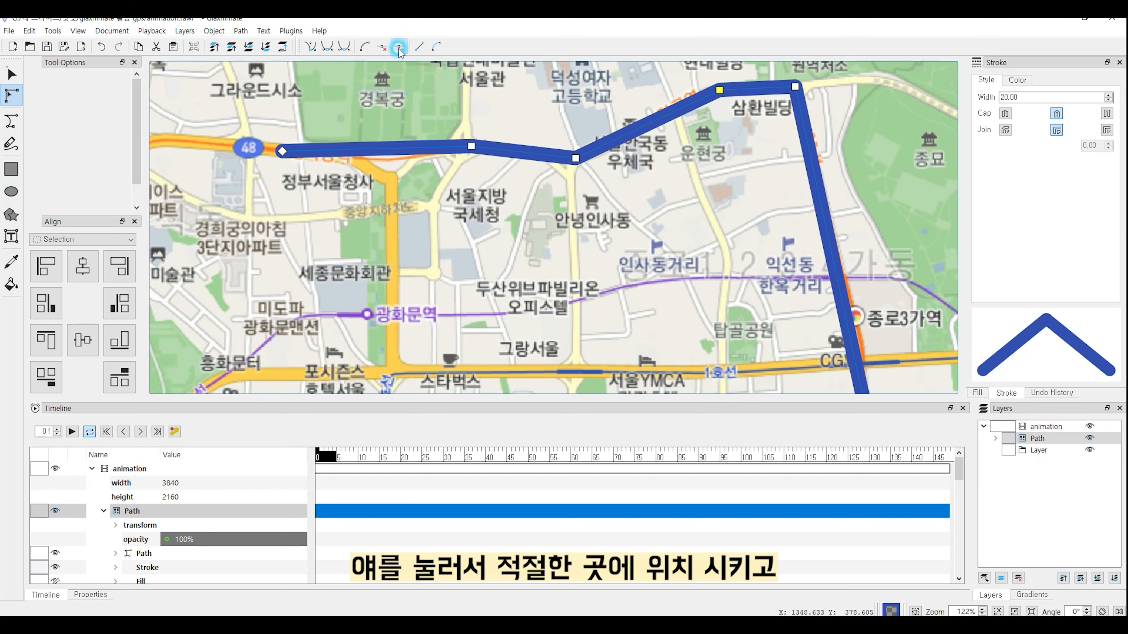
click(388, 148)
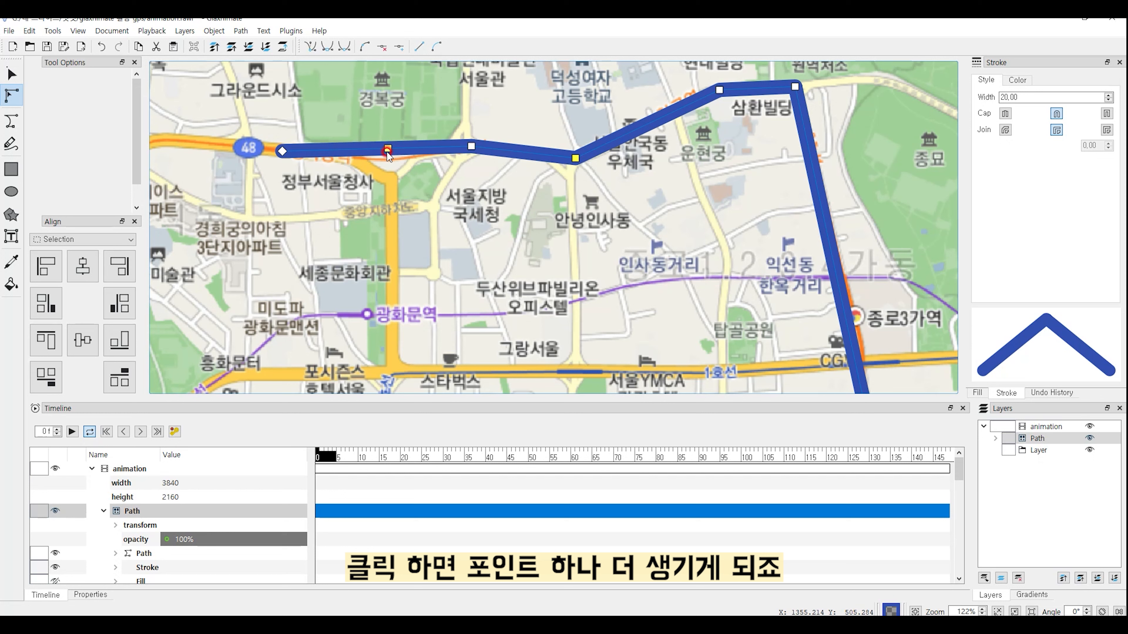
drag(388, 152, 394, 160)
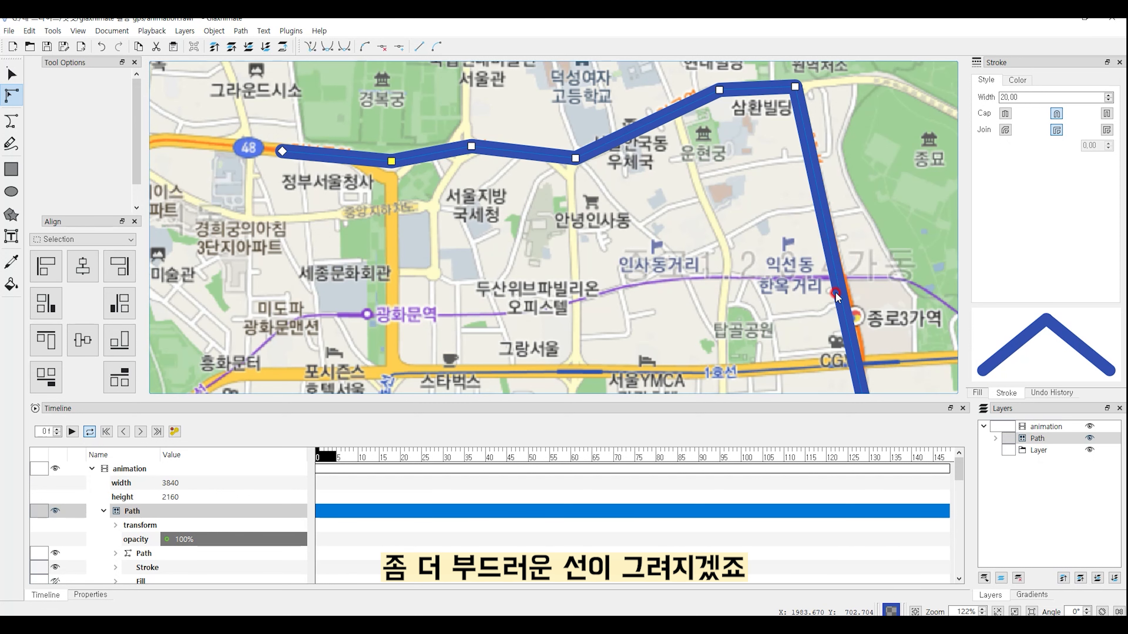
scroll(751, 314, down, 5)
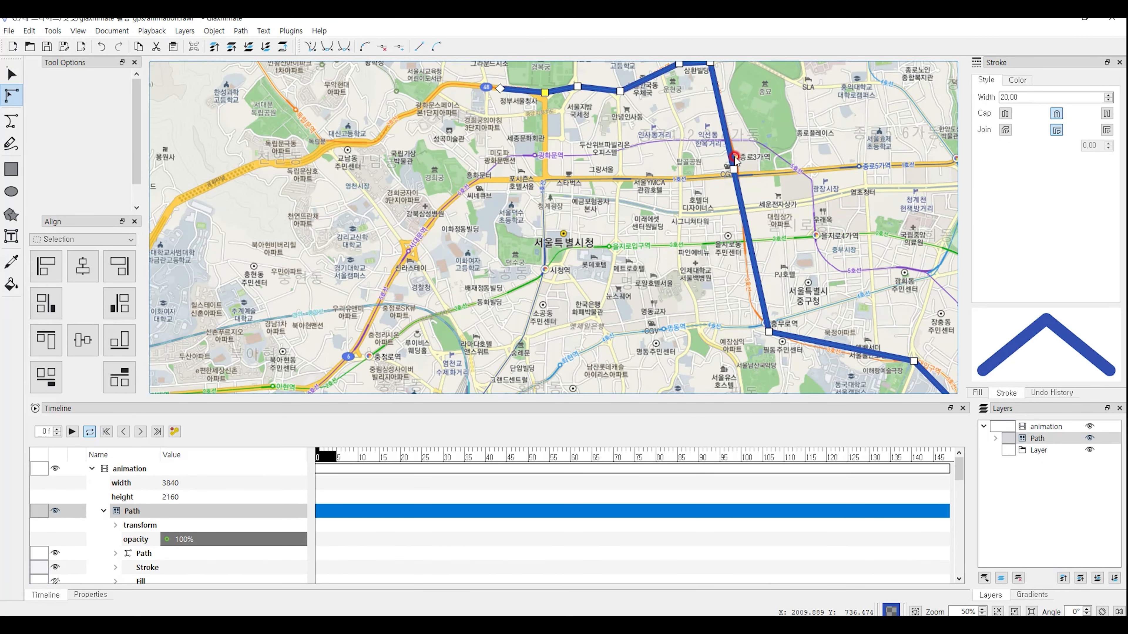
Step: Insert nodes along the vertical and lower route segments and drag them onto the road
click(735, 157)
click(400, 47)
click(761, 289)
drag(761, 290, 880, 361)
click(399, 47)
click(799, 334)
click(399, 46)
click(849, 353)
Step: Reselect the route and move one of its nodes up to follow the road
click(866, 379)
scroll(866, 379, down, 5)
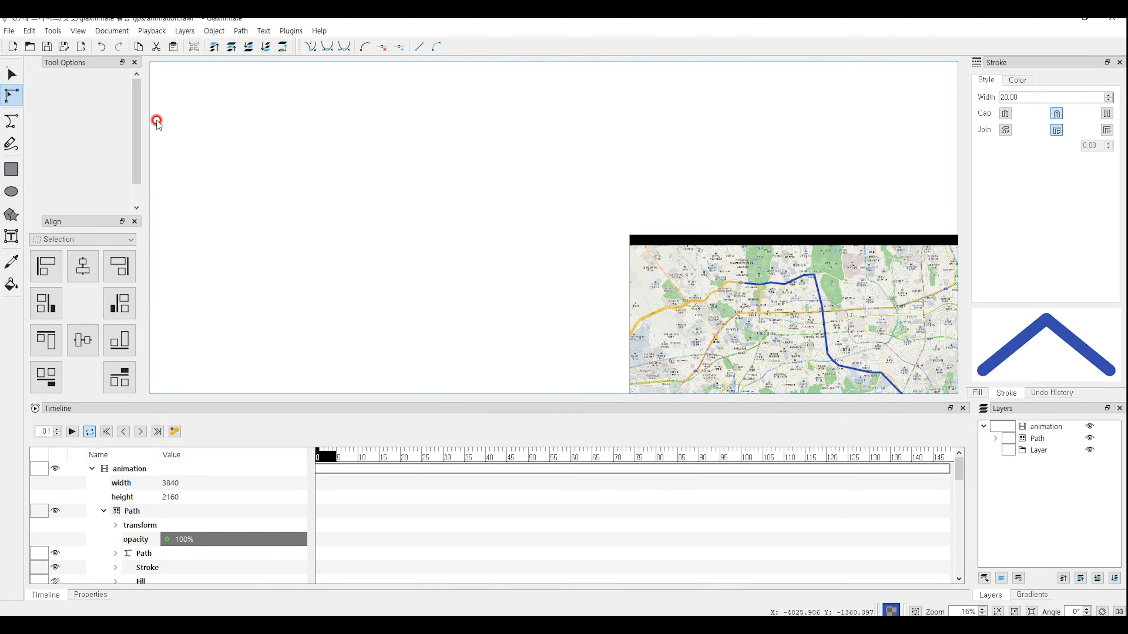
scroll(914, 383, up, 6)
scroll(821, 393, down, 5)
scroll(813, 393, up, 5)
scroll(823, 385, down, 7)
scroll(826, 394, up, 5)
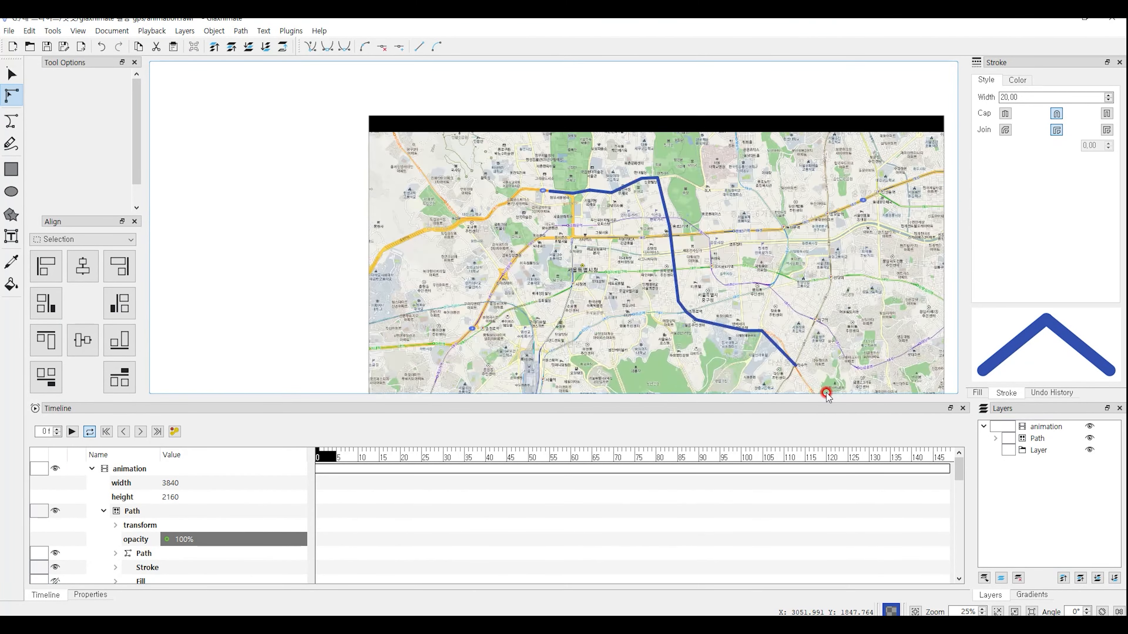
scroll(826, 393, up, 5)
click(709, 285)
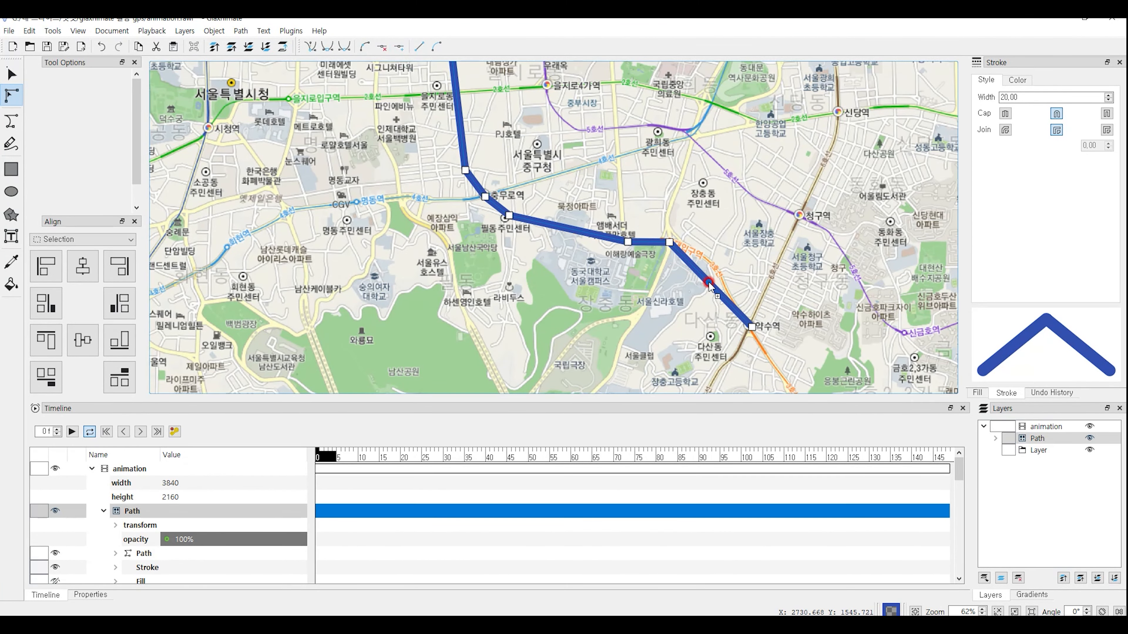
drag(709, 284, 710, 262)
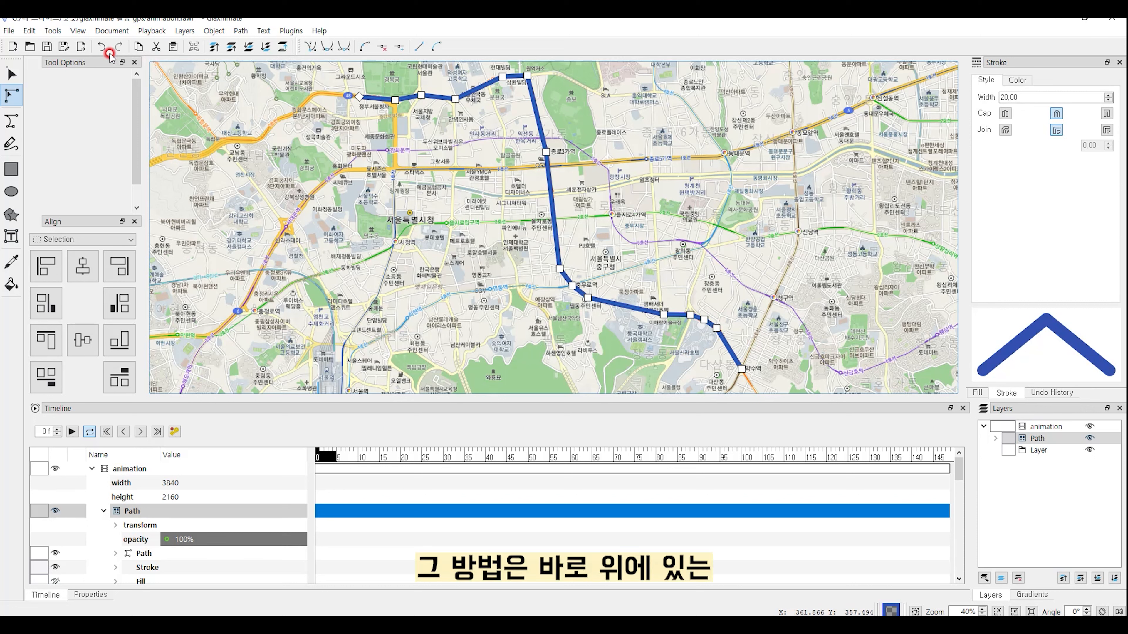
Step: Add a Trim Path layer from Layers > New
click(181, 31)
click(265, 45)
click(349, 134)
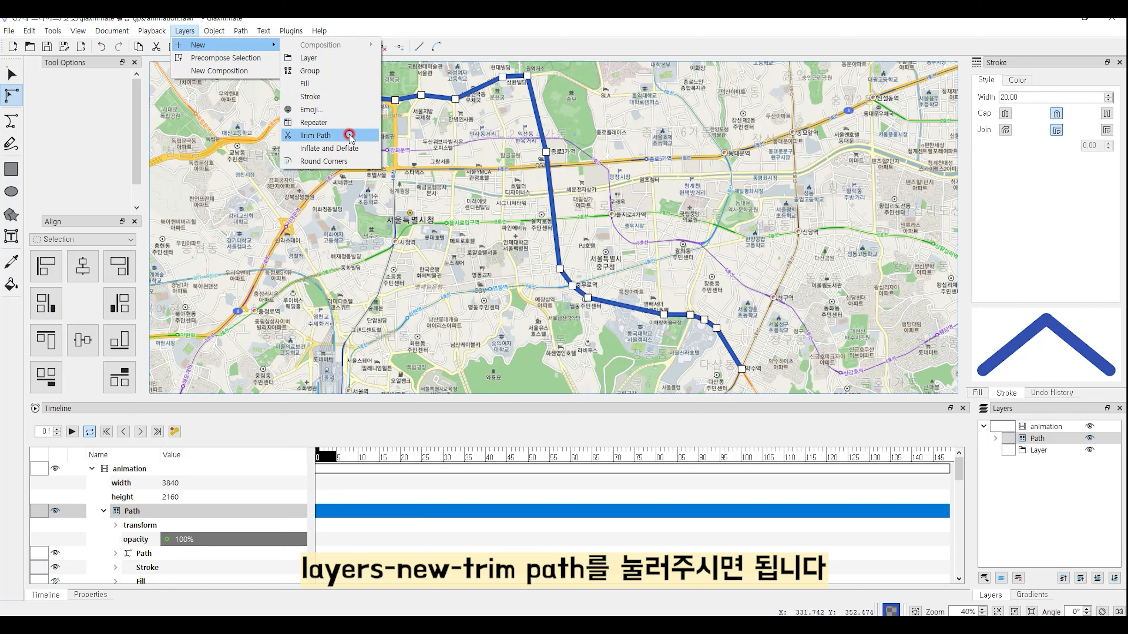
click(332, 135)
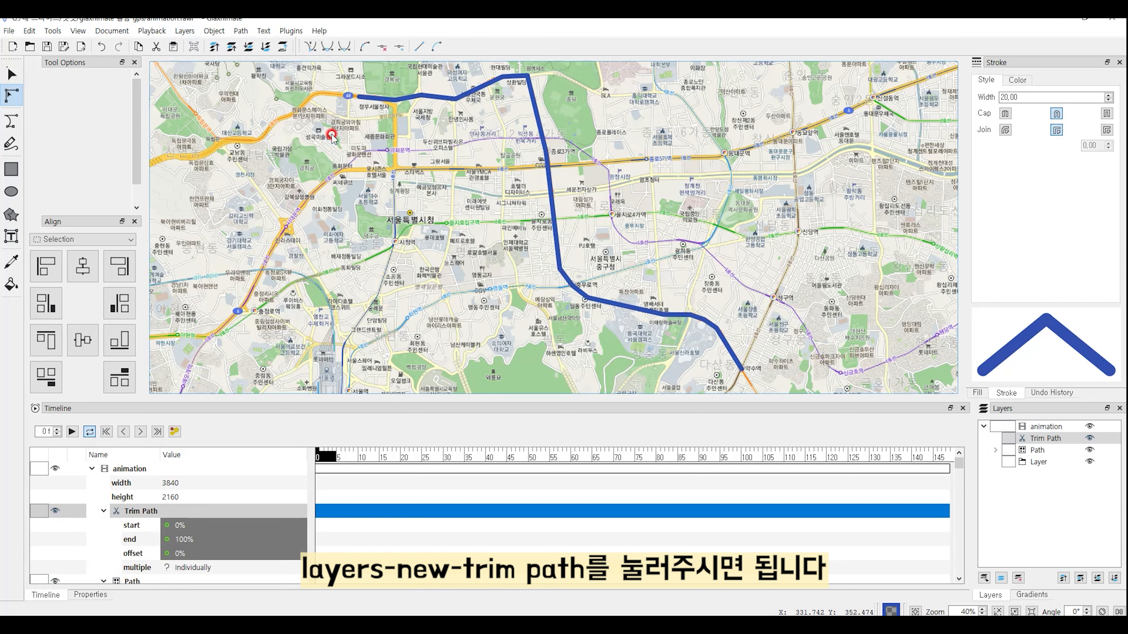
Step: Move the Trim Path layer to the bottom of the Layers panel
click(993, 439)
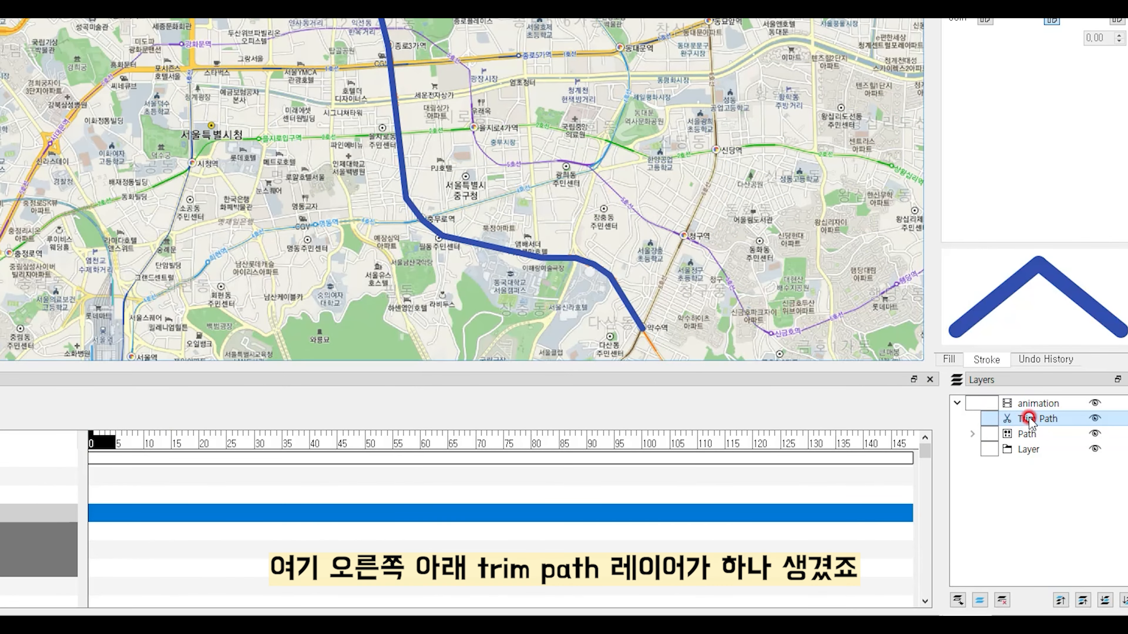
click(1007, 403)
click(1020, 419)
drag(1051, 422, 1028, 462)
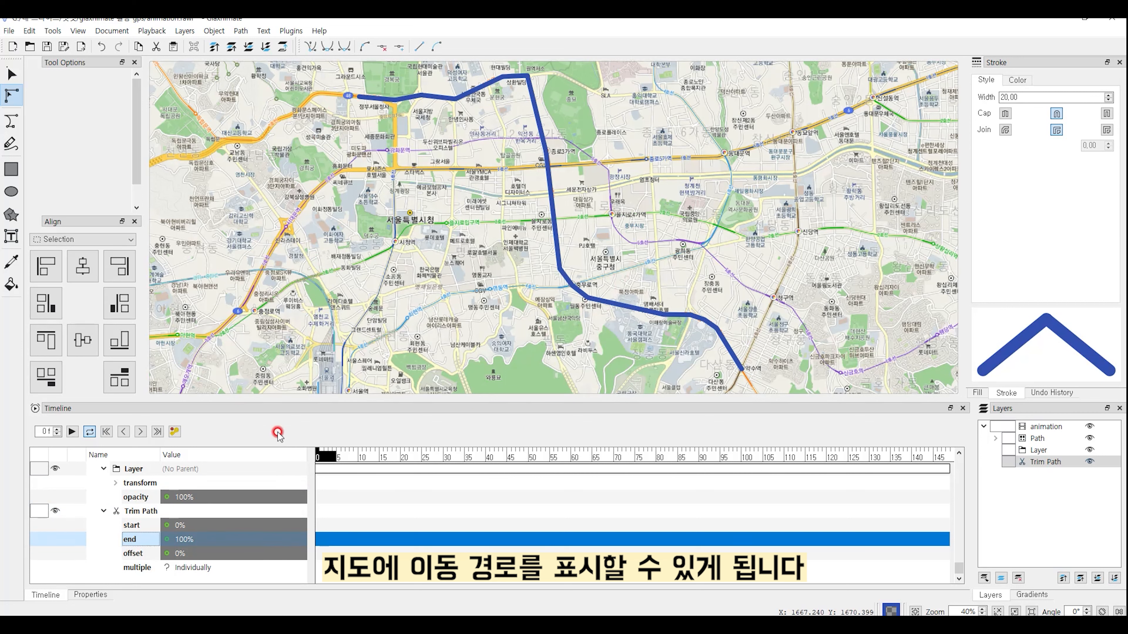
Step: Try Trim Path start values of 20% and 50%, then set start back to 0%
click(184, 526)
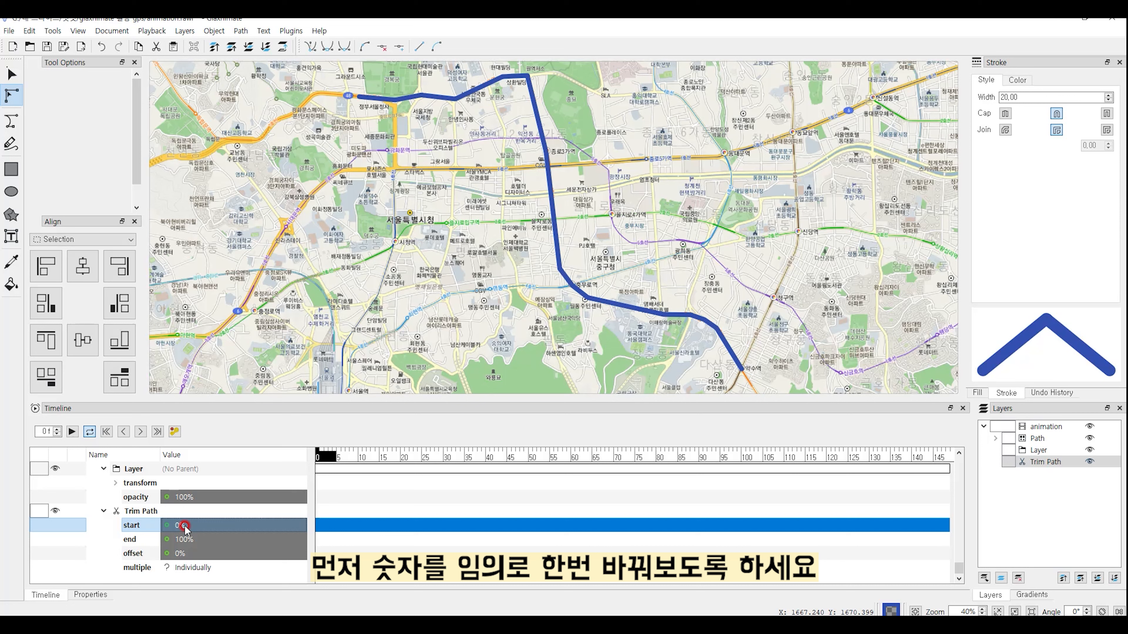
double_click(181, 529)
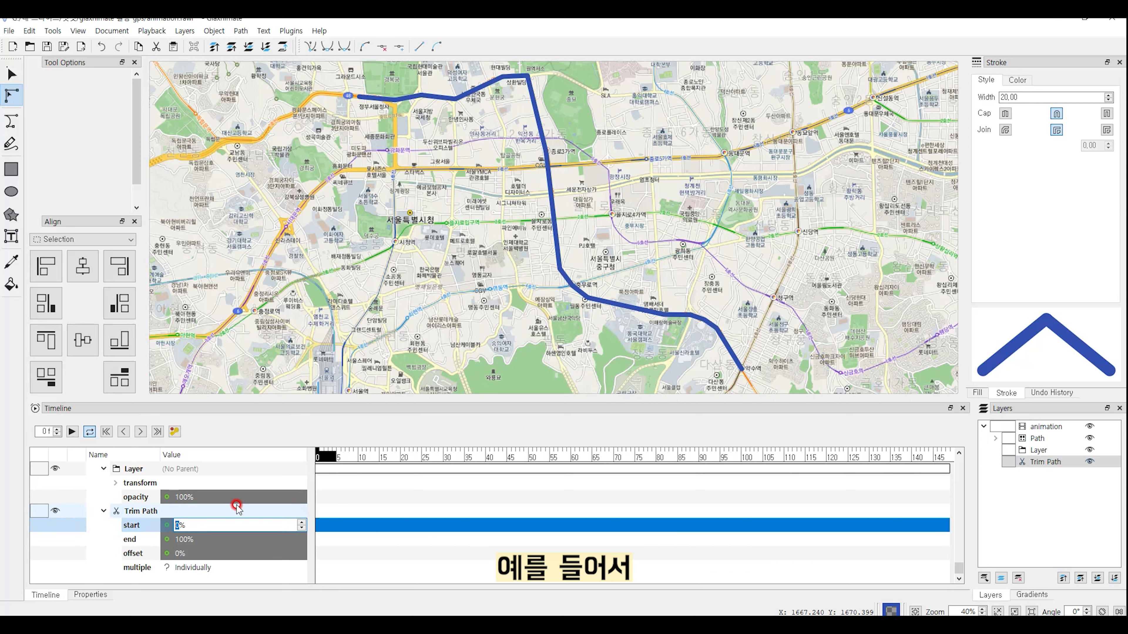
text(20)
key(Return)
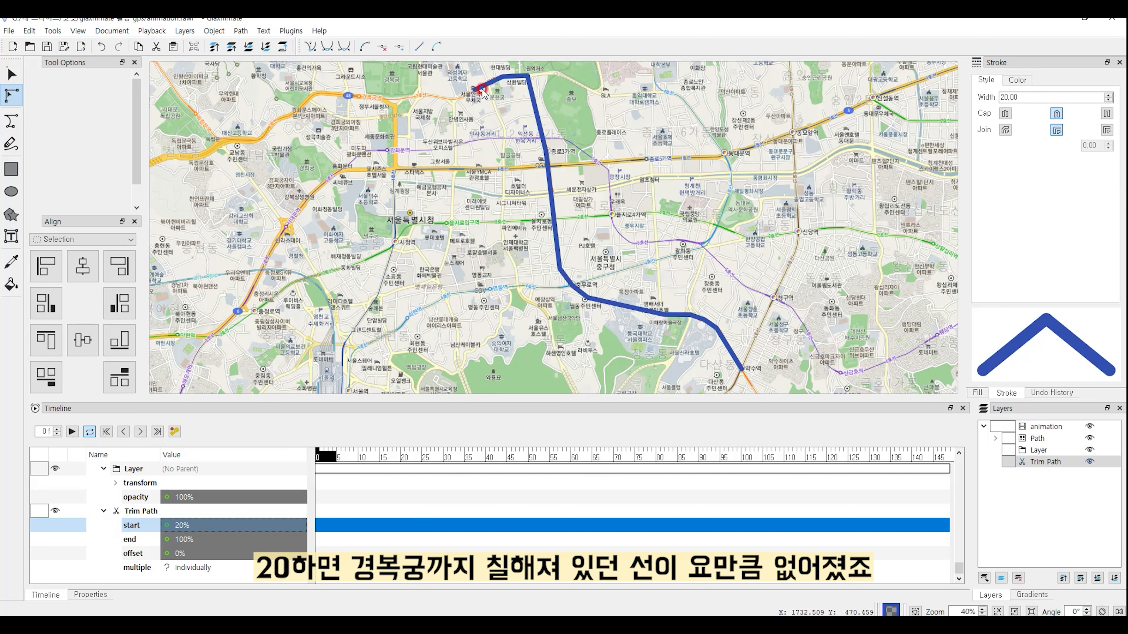
double_click(189, 526)
text(50)
key(Return)
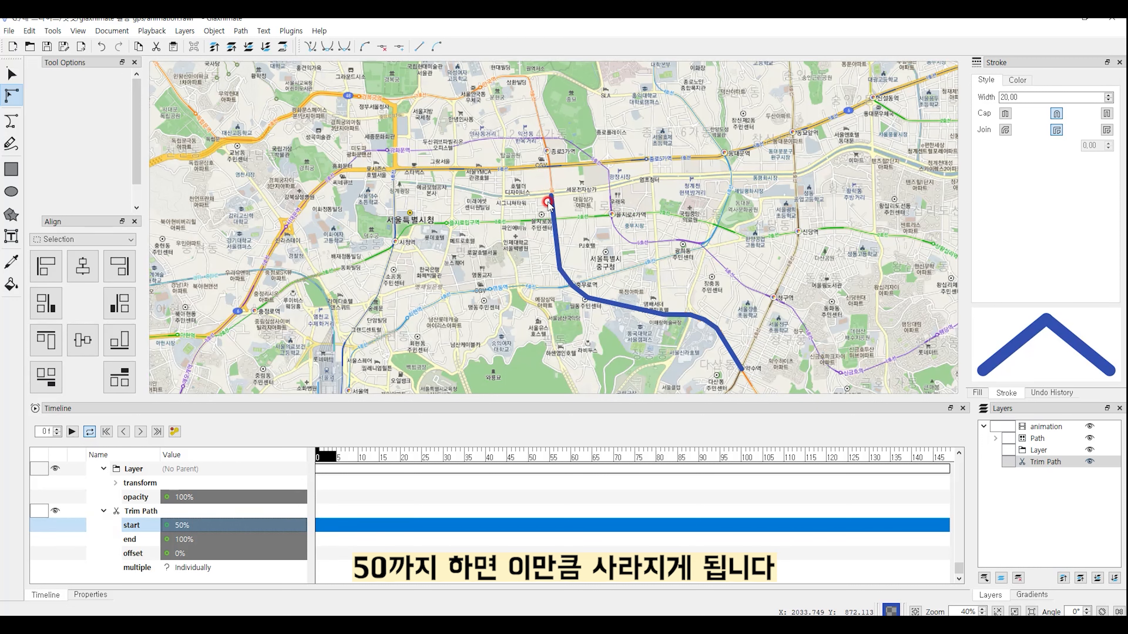
double_click(181, 525)
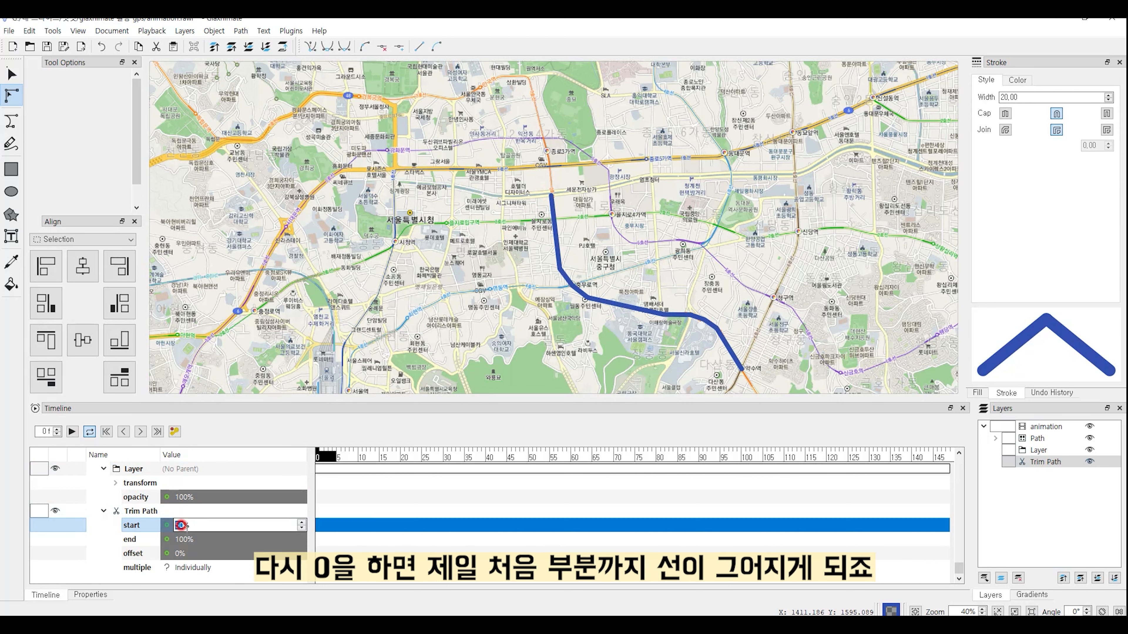
text(0)
key(Return)
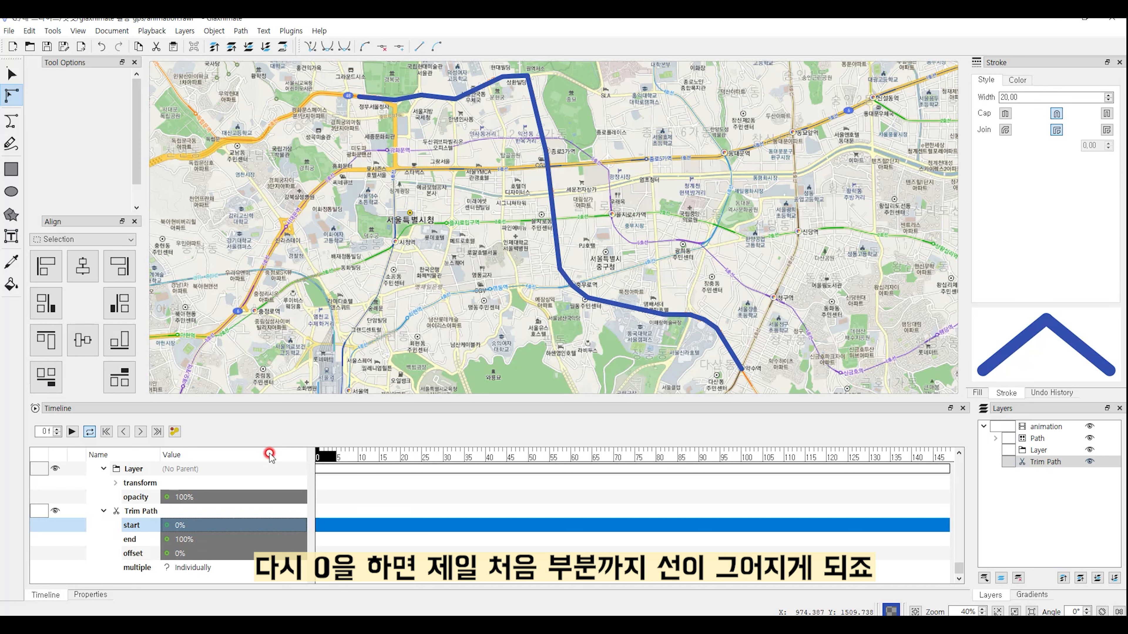
click(180, 540)
double_click(180, 541)
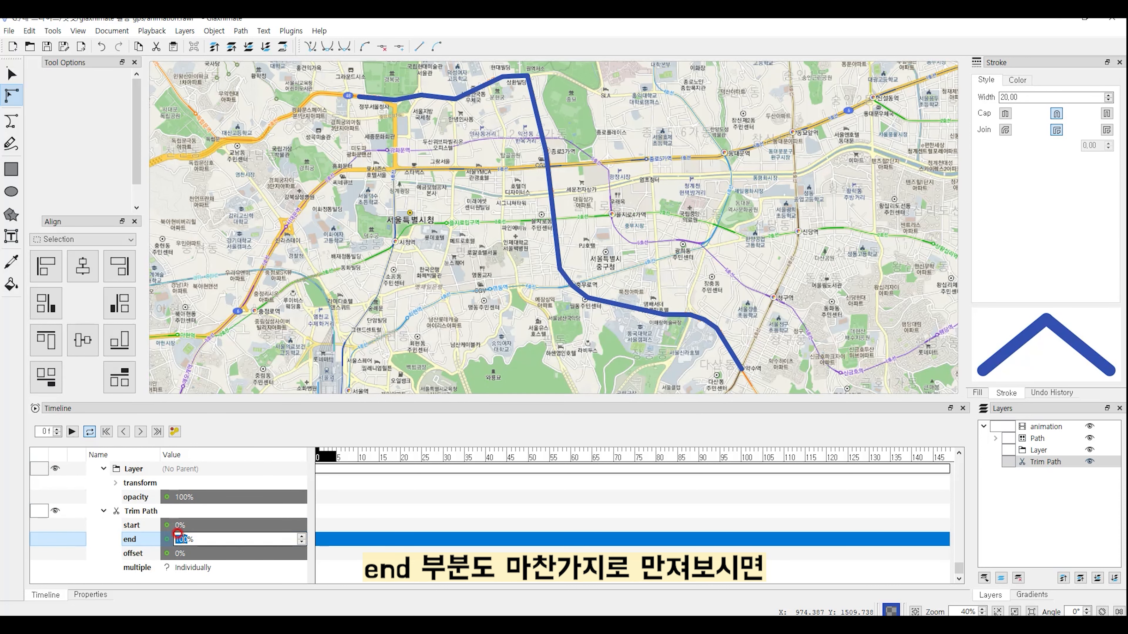
text(80)
key(Return)
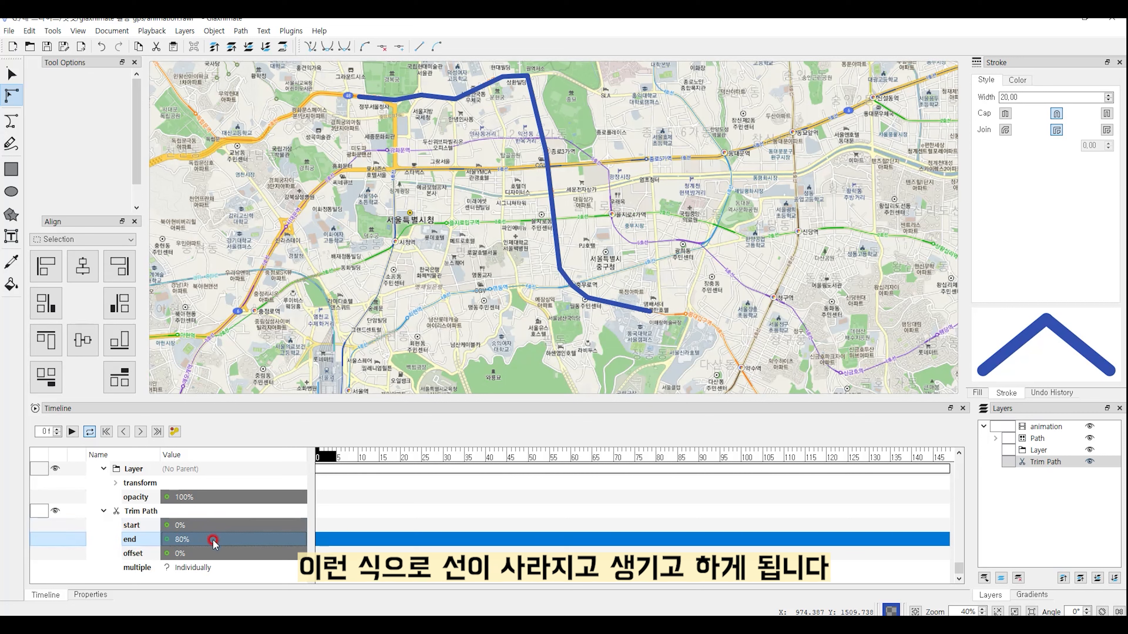
double_click(213, 540)
text(50)
key(Return)
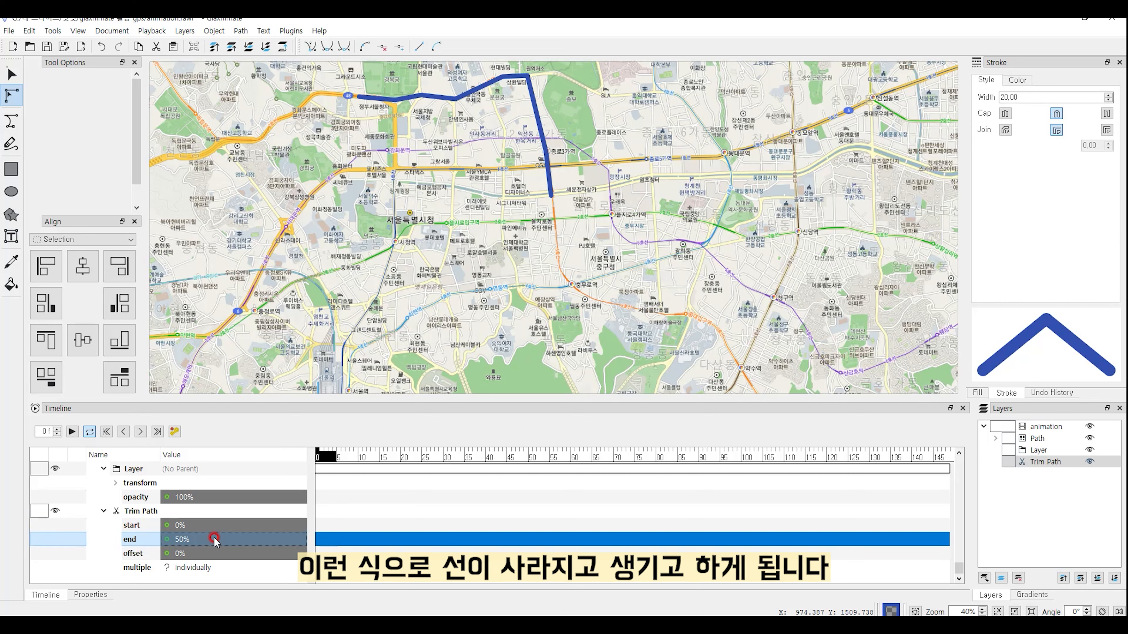
double_click(201, 540)
text(100)
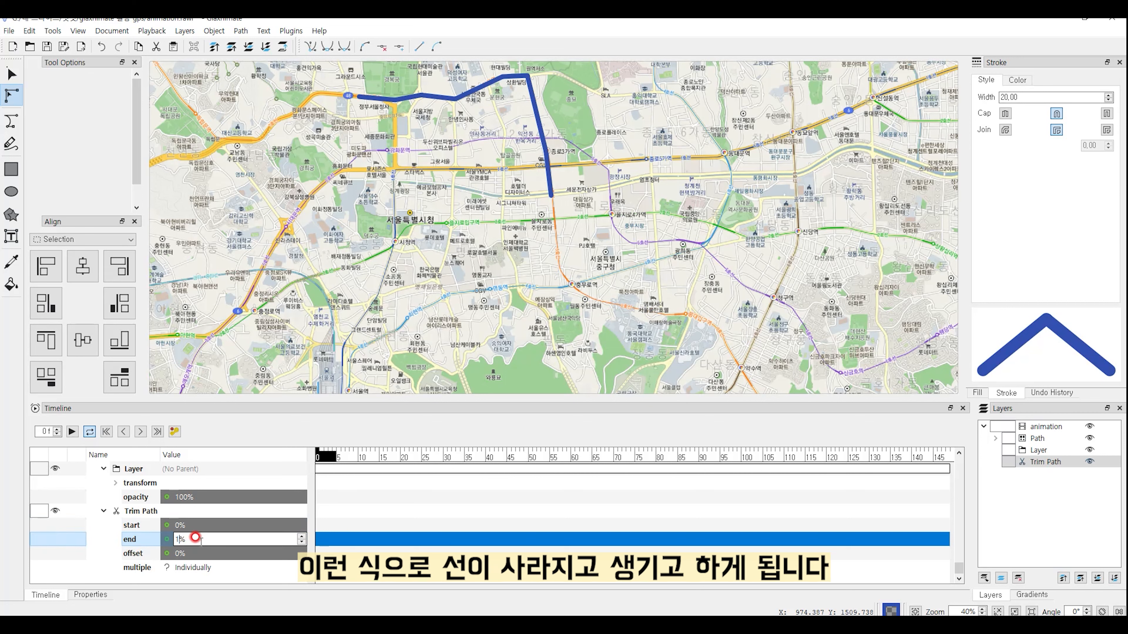
key(Return)
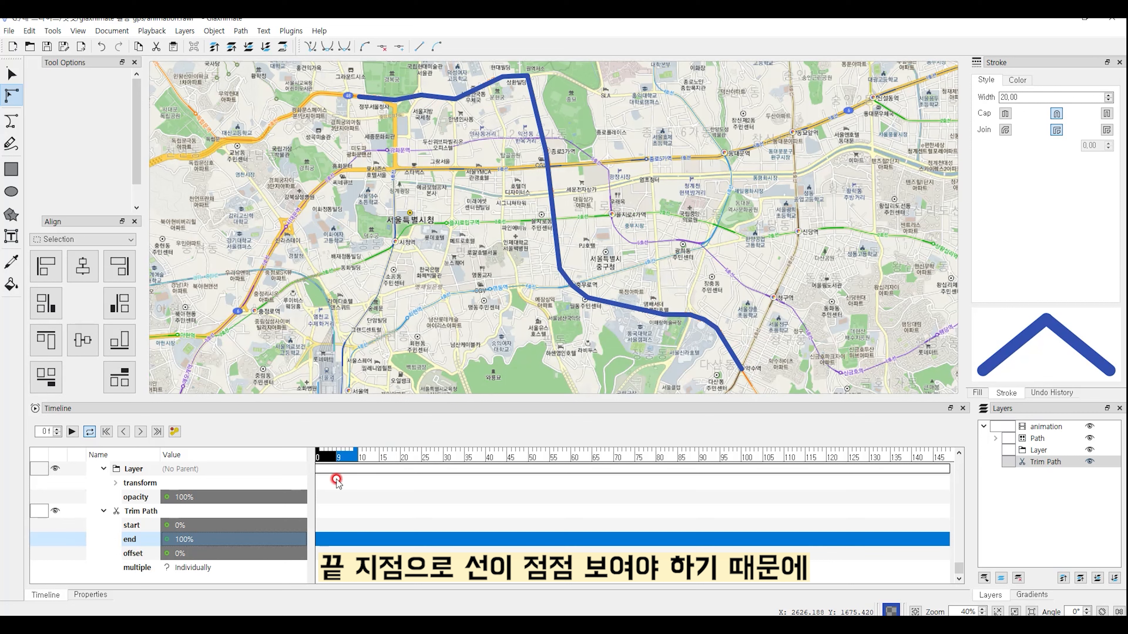
Step: At frame 0, set the Trim Path end to 0% and add a keyframe
click(134, 528)
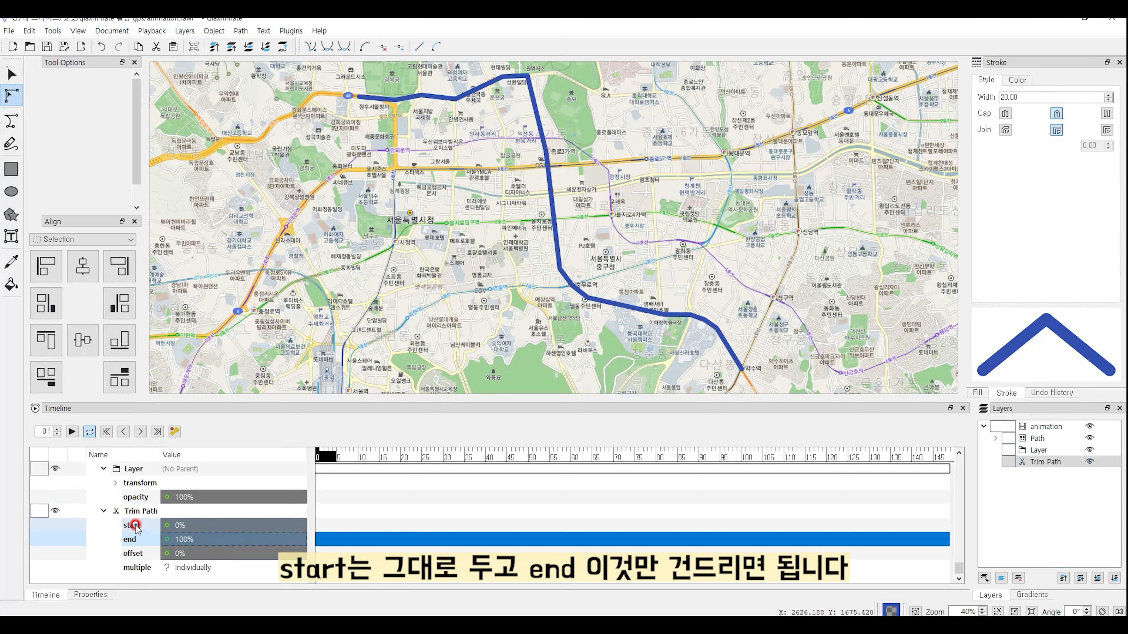
click(140, 540)
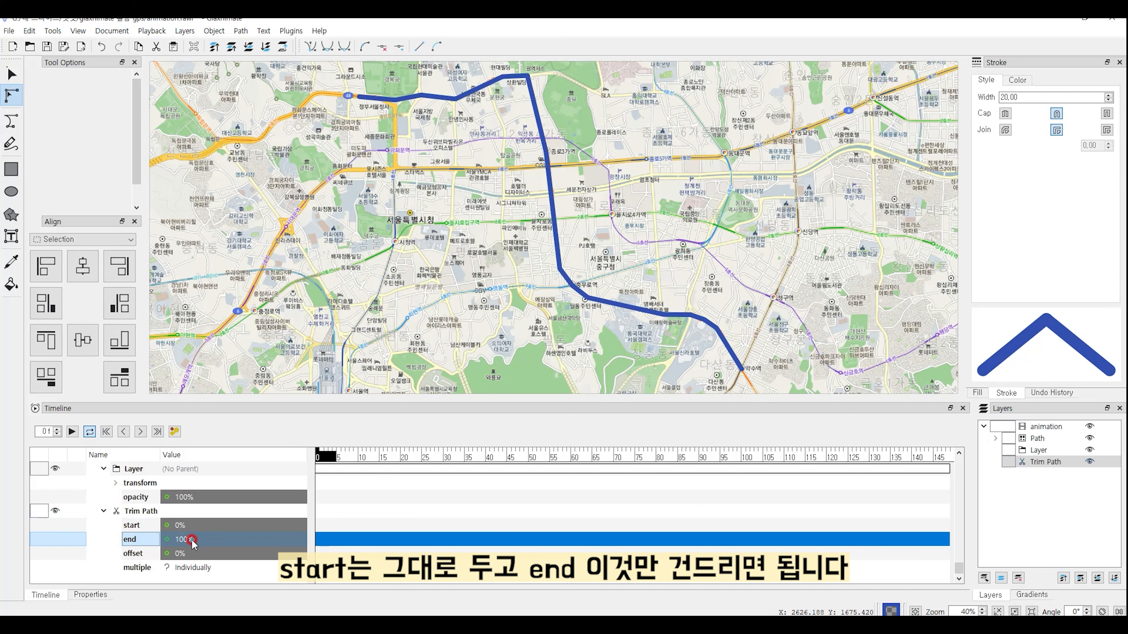
click(317, 457)
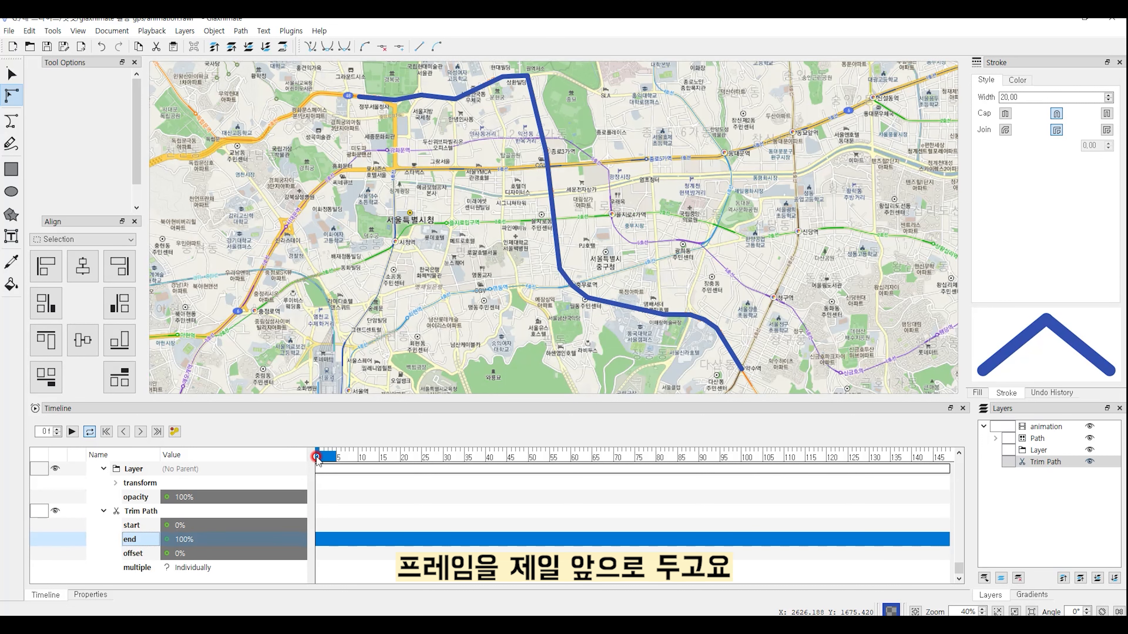
double_click(186, 537)
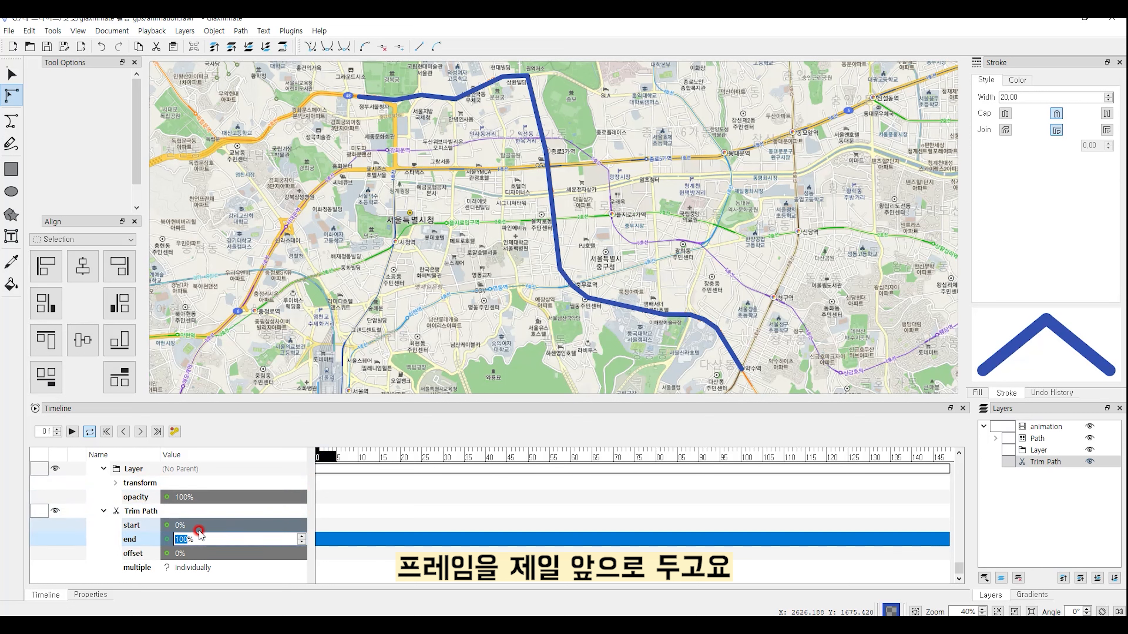
text(0)
key(Return)
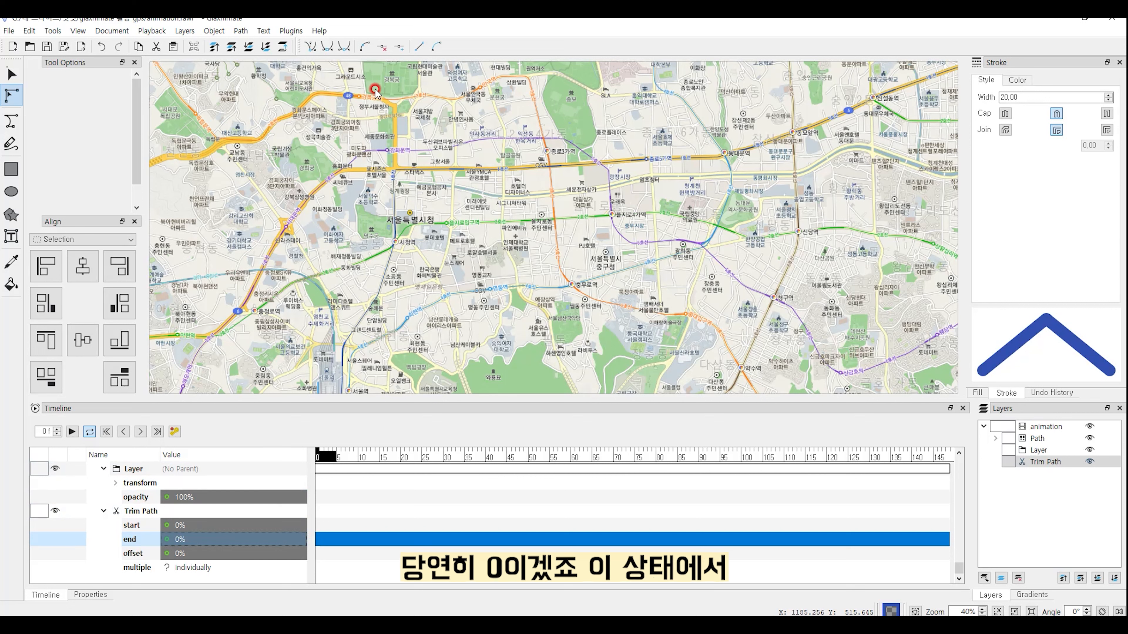
right_click(278, 539)
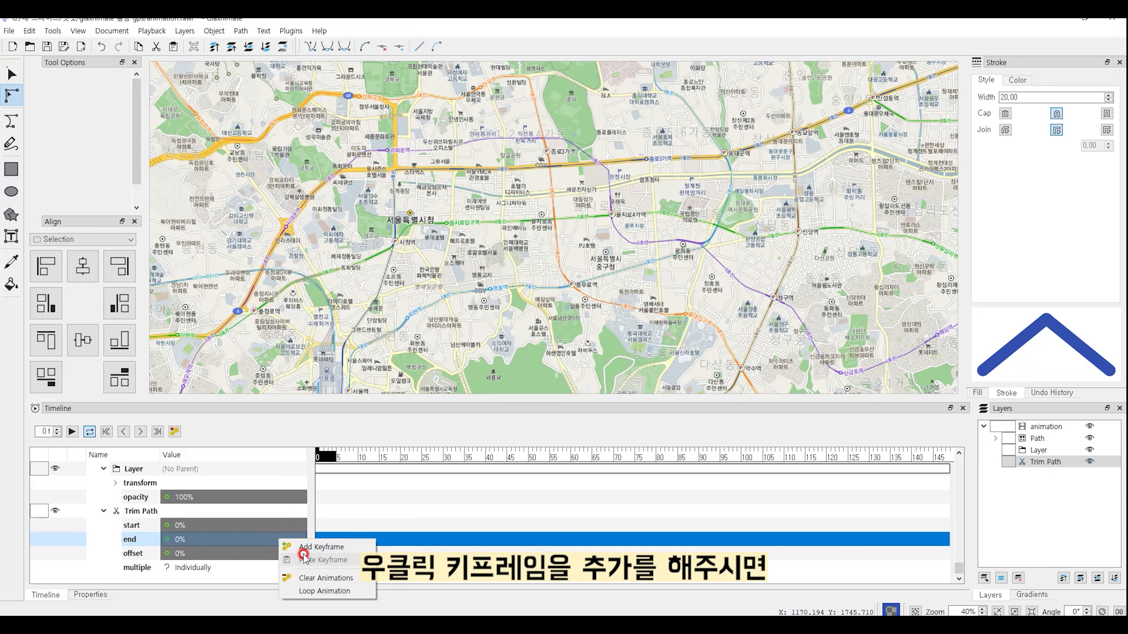
click(332, 547)
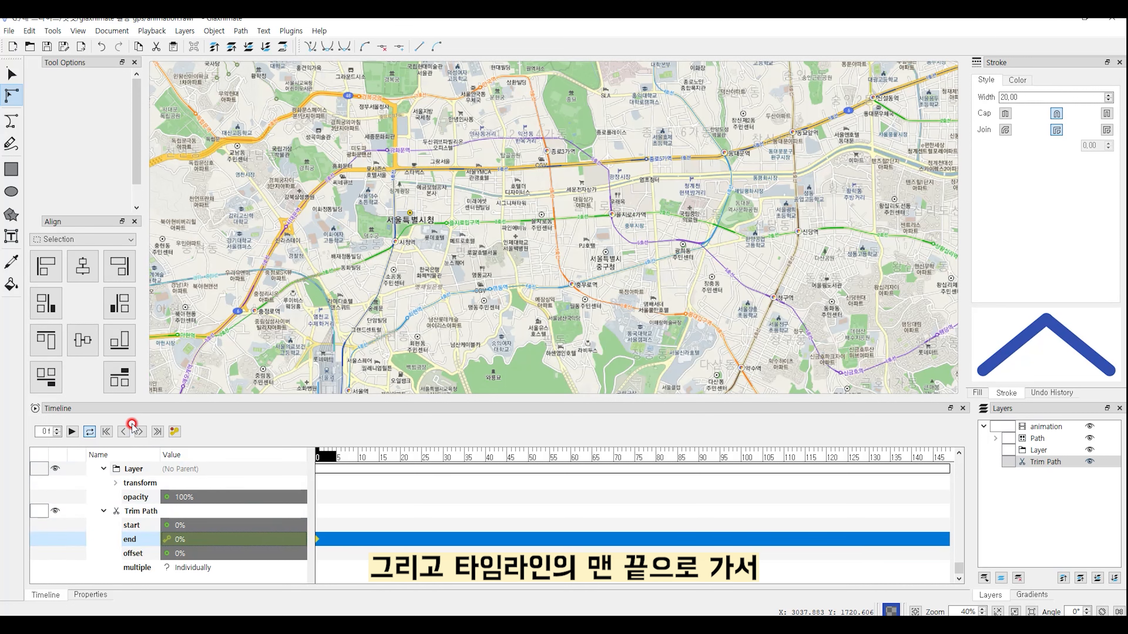
Step: Add a 100% Trim Path end keyframe at frame 149, then return to frame 0
click(157, 432)
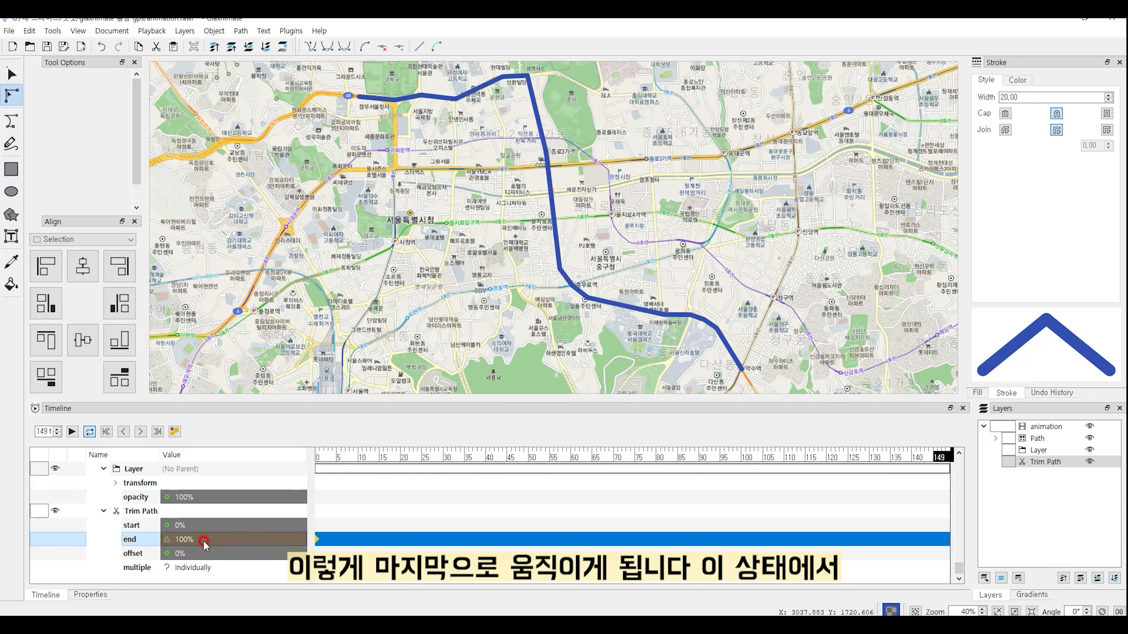
right_click(183, 542)
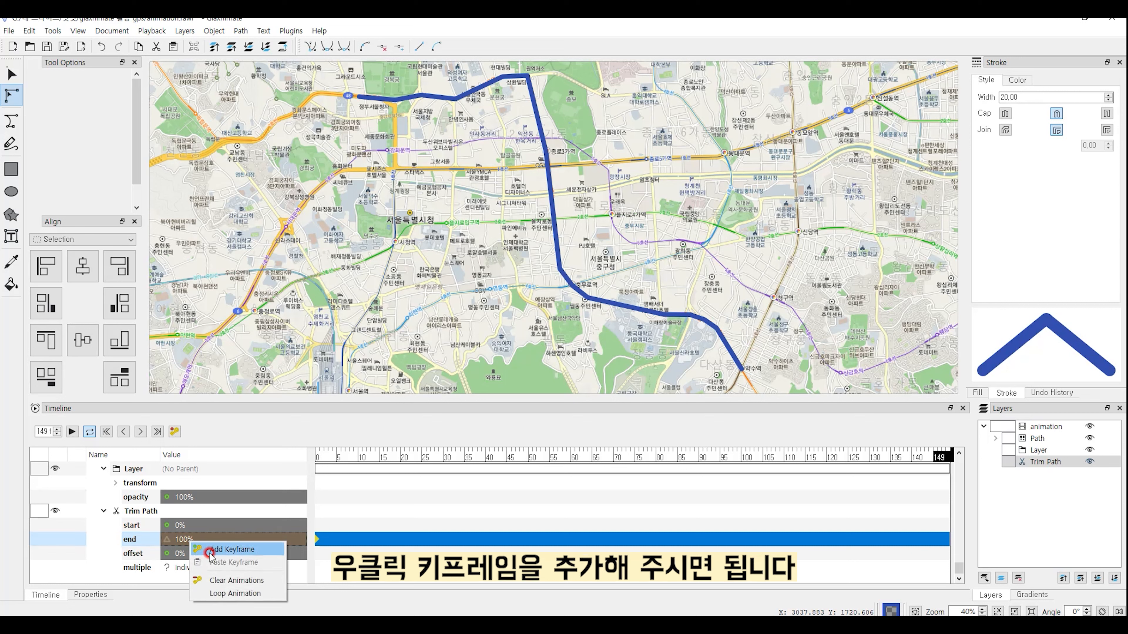
click(209, 551)
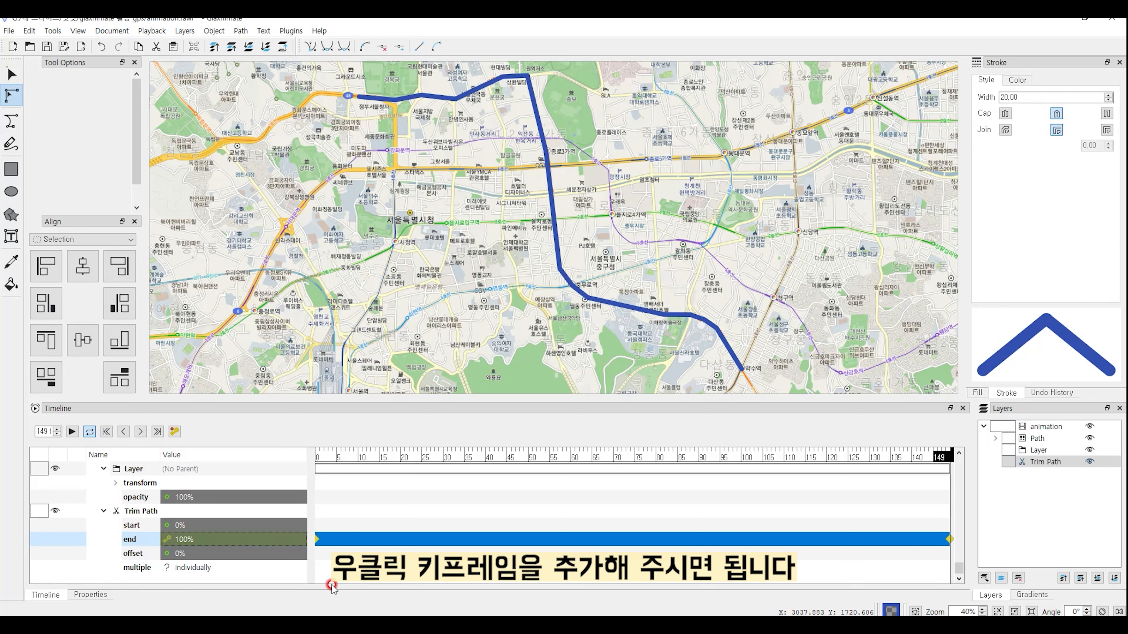
click(313, 455)
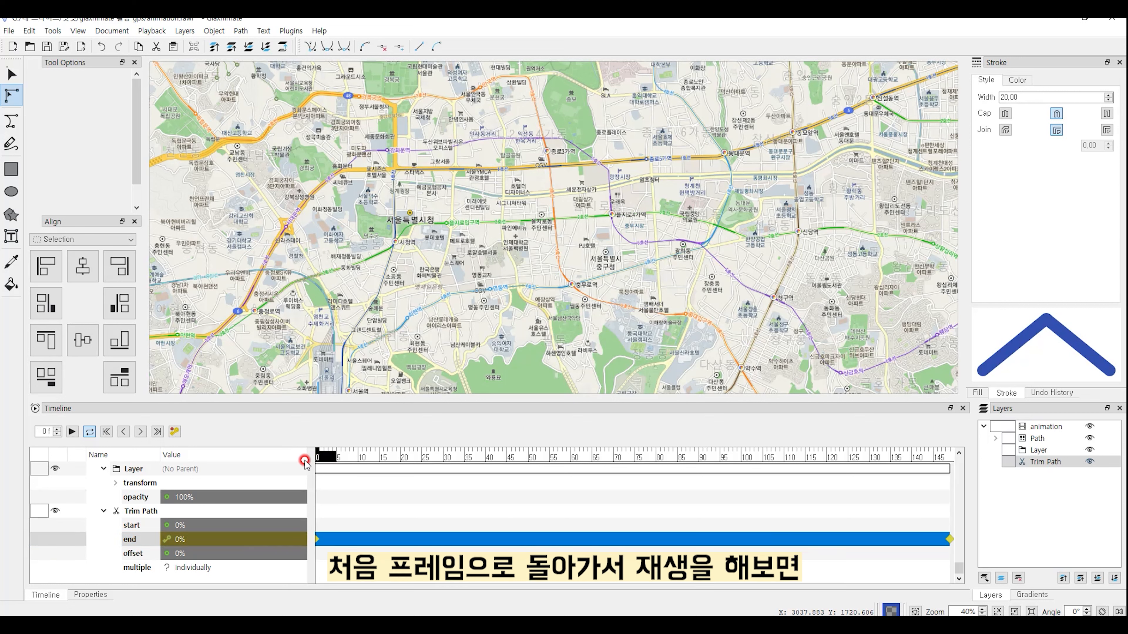
Step: Play back the route animation, start the playback range at frame 1, and save the file
click(327, 454)
key(space)
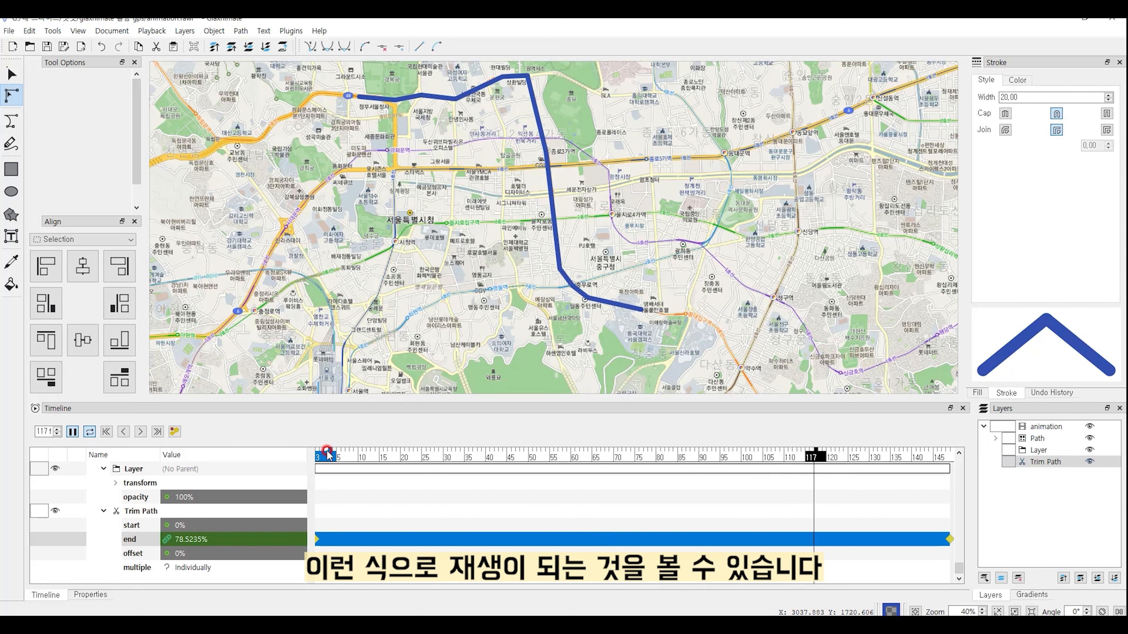
key(space)
drag(328, 453, 314, 465)
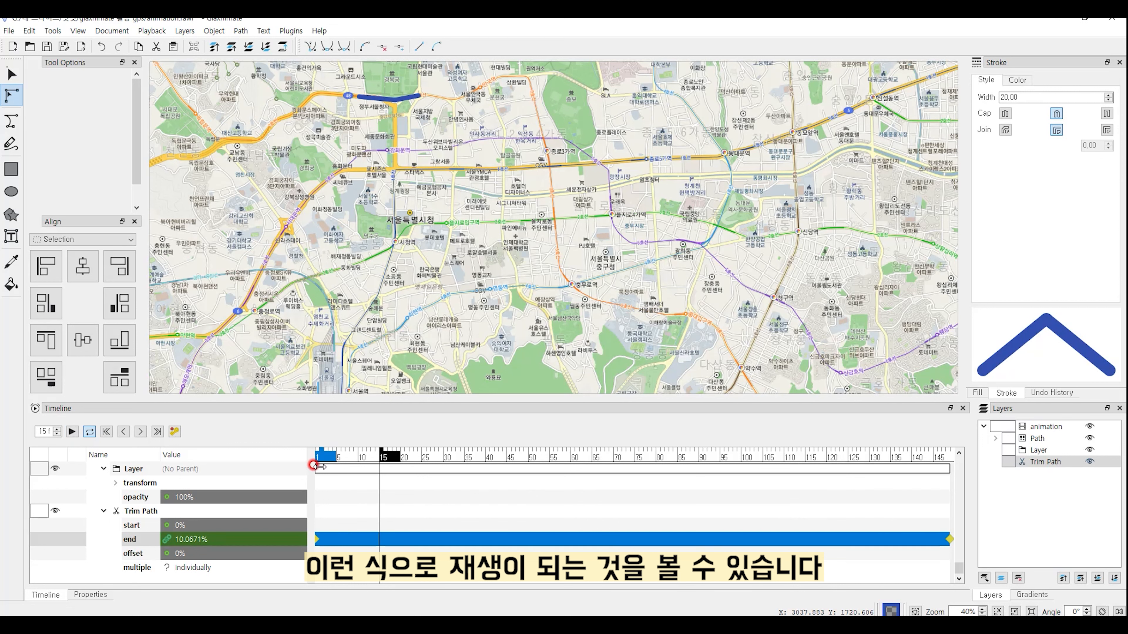
key(ctrl+s)
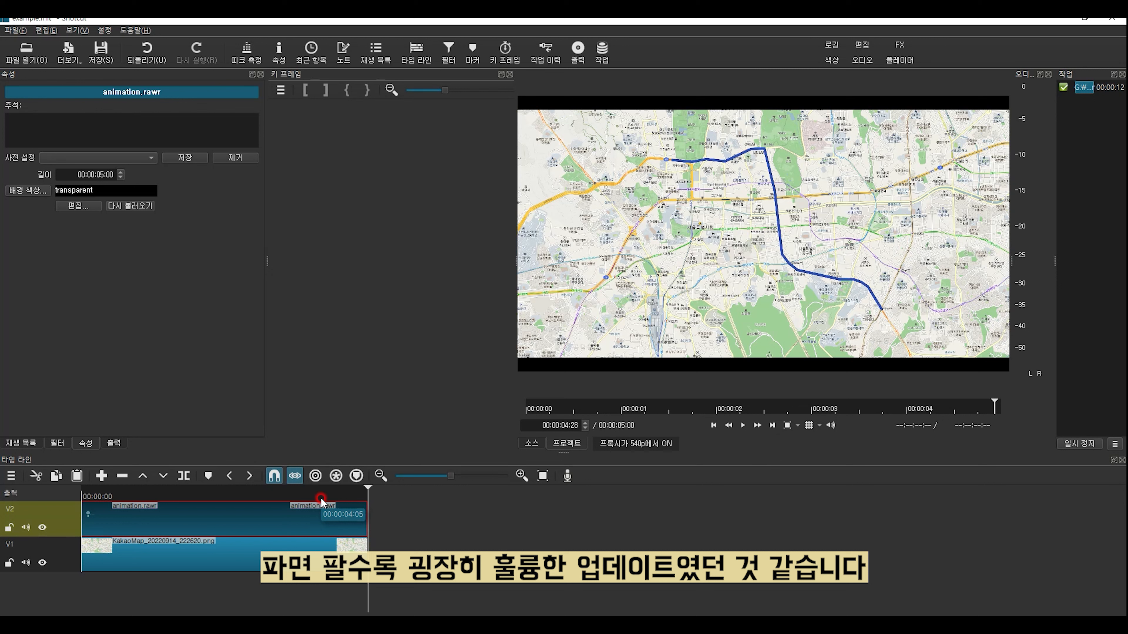
Step: Play the Shotcut timeline from the start, showing the route drawing outward from Gyeongbokgung
key(space)
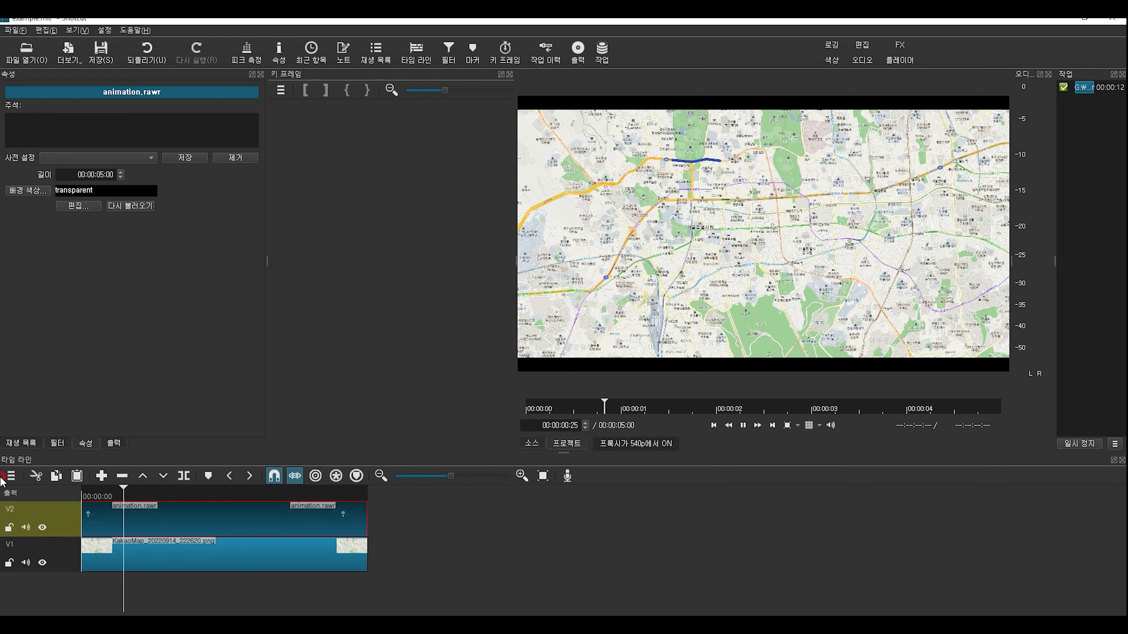